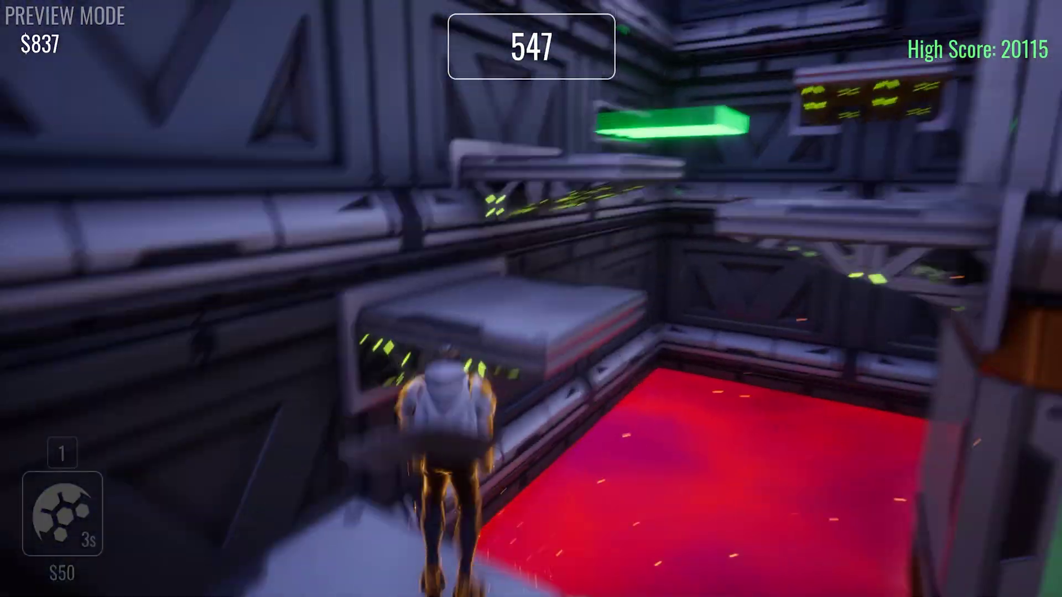
key(space)
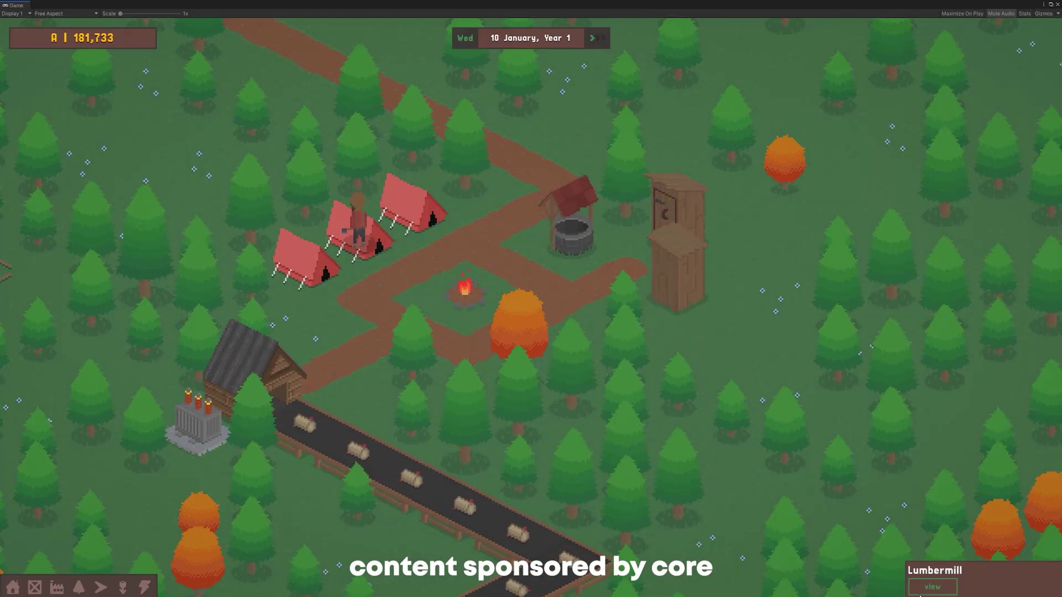
View the Lumbermill's staff roster and crew schedule.
click(933, 587)
click(500, 205)
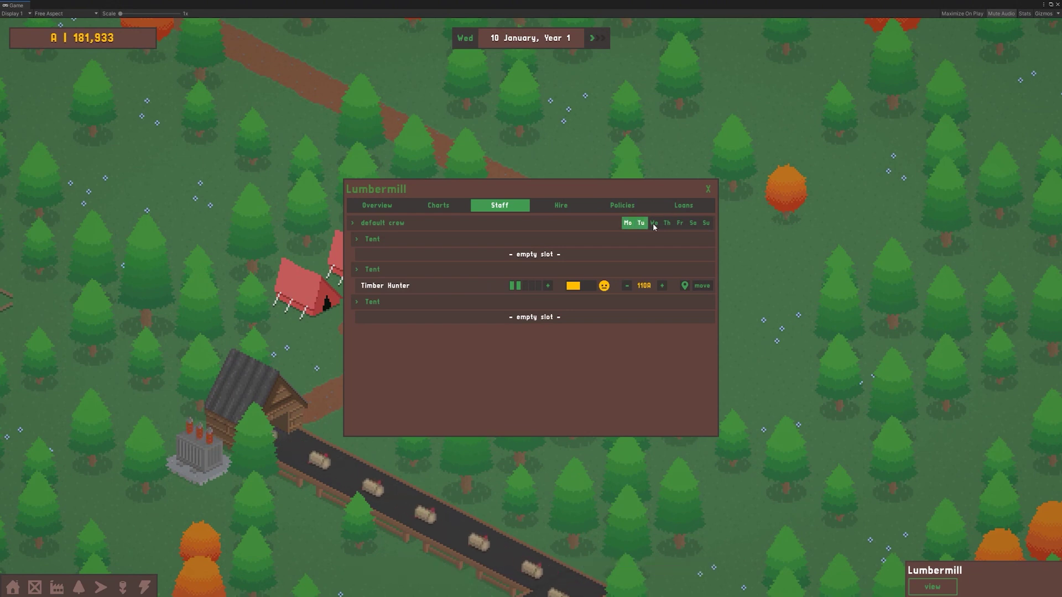
key(Escape)
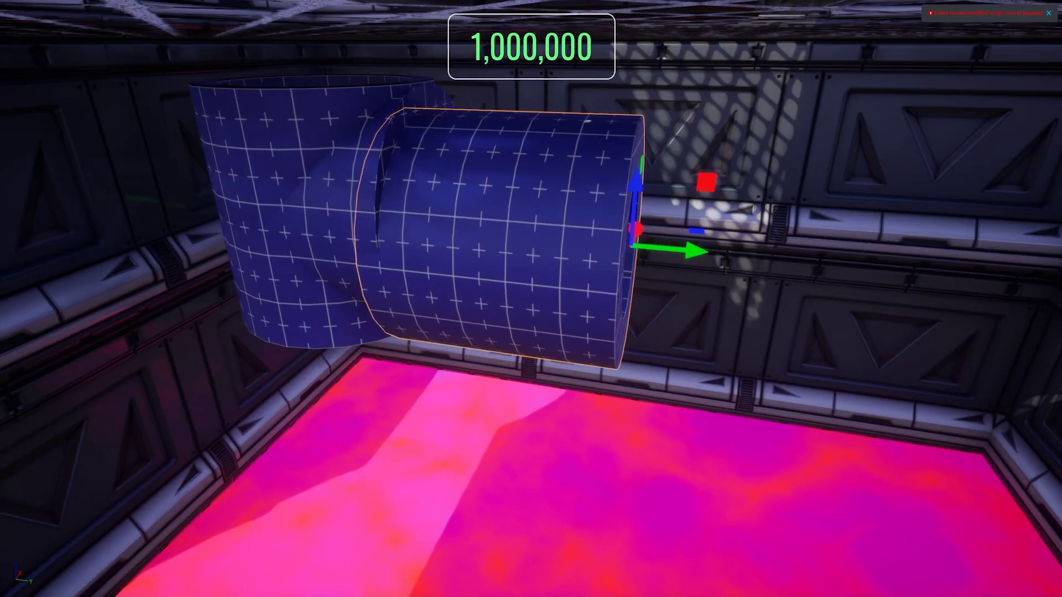
Move the selected horizontal pipe outward along its green axis above the lava.
drag(701, 246, 830, 326)
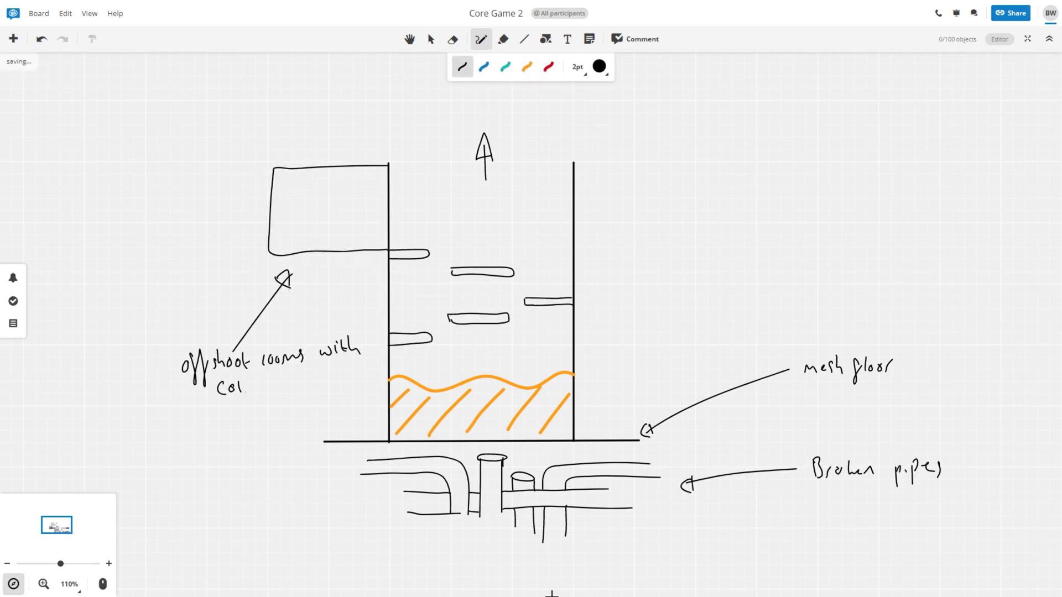
On the Core Game 2 whiteboard, finish the handwritten note "off shoot rooms with collectibles" beside the level sketch.
key(l)
scroll(531, 325, down, 5)
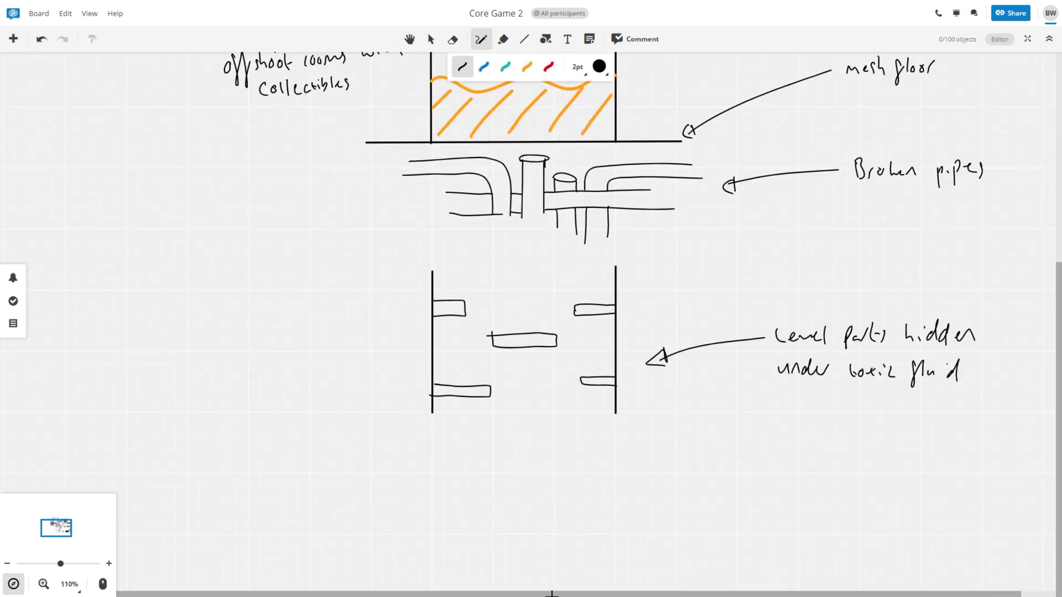
scroll(531, 326, up, 6)
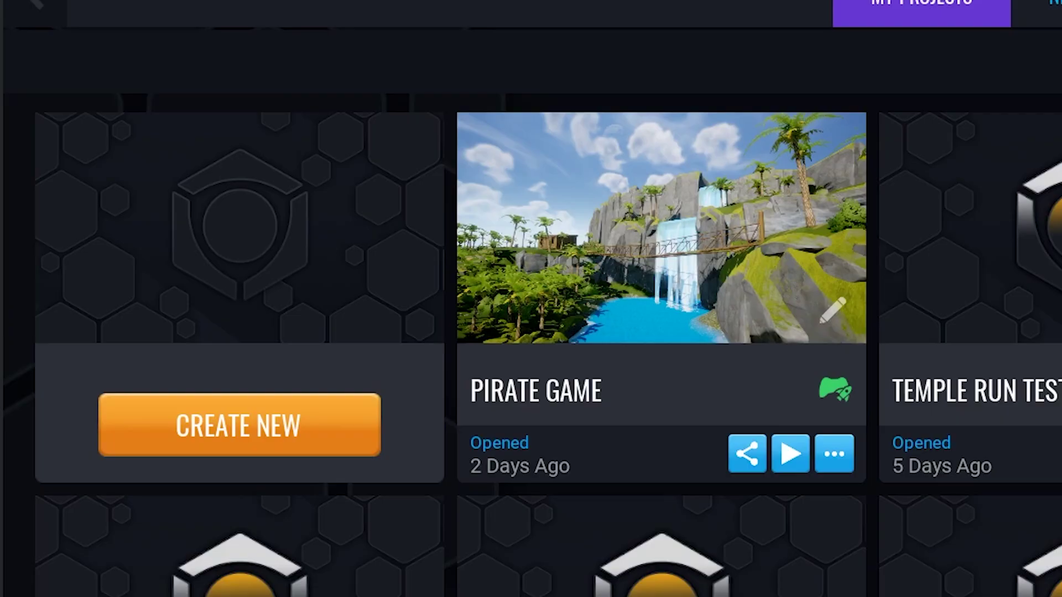
Create a new empty third-person project named Lava Climb.
click(280, 443)
click(301, 477)
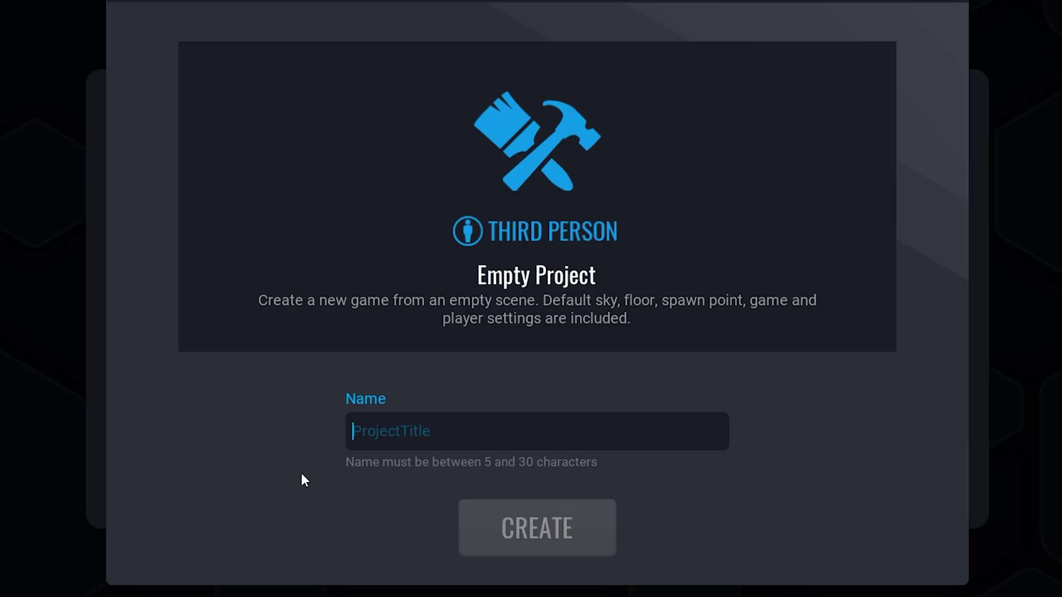
text(Lava Climb)
click(497, 520)
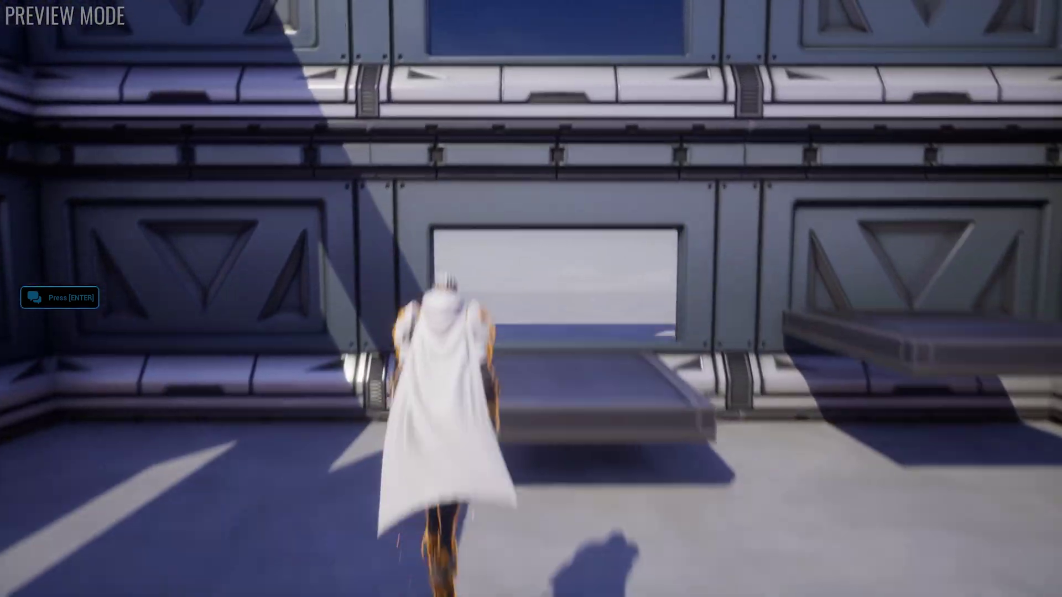
Playtest the platforms in third person by jumping from one to the next along the walls.
key(space)
key(space)
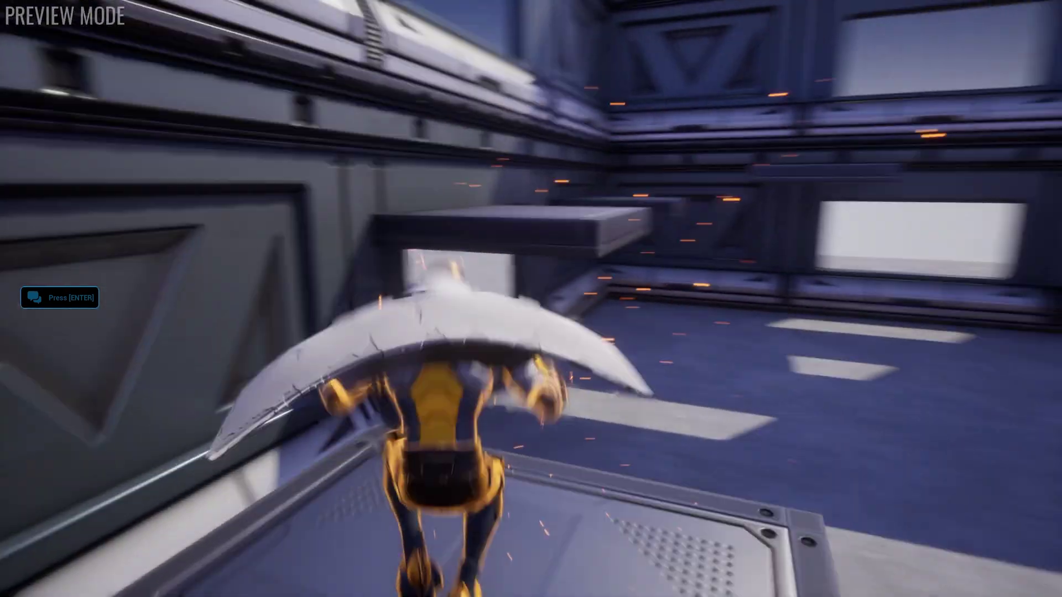
key(space)
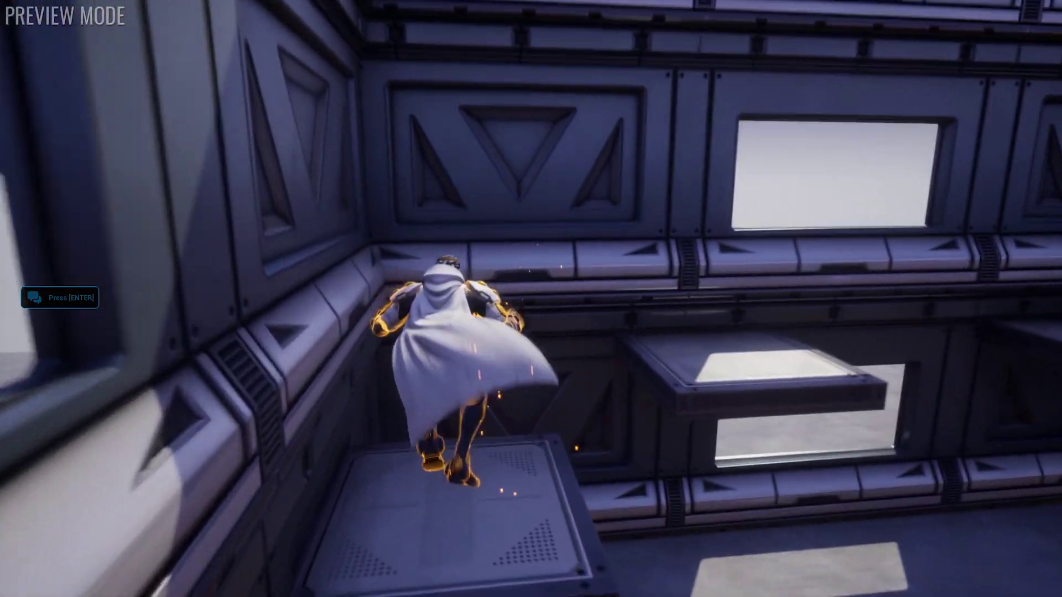
key(space)
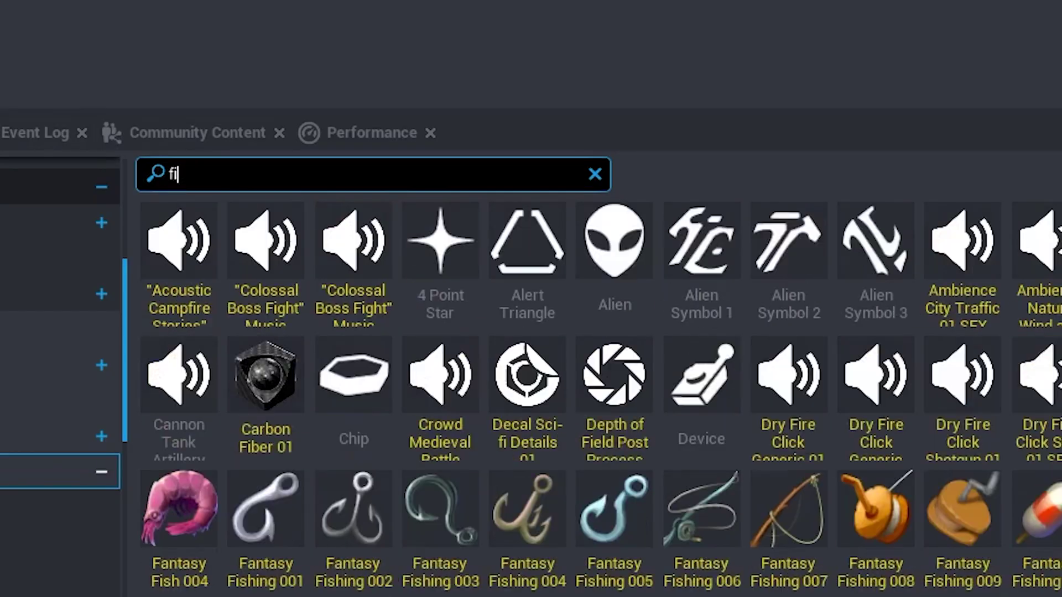
Add First Person Camera Settings to the scene hierarchy and delete the Third Person Camera Settings.
text(rst person)
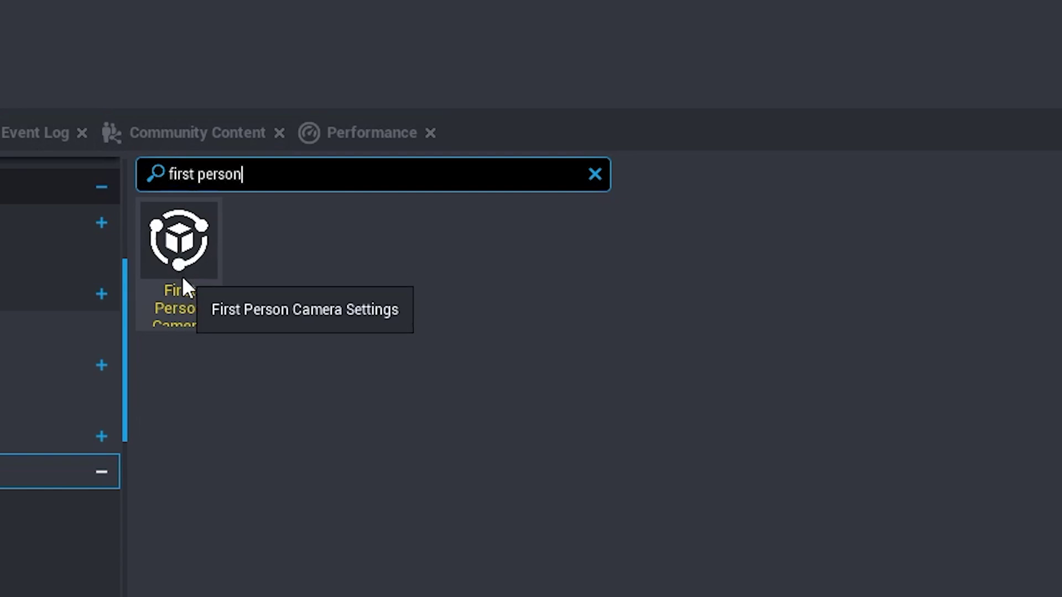
drag(181, 276, 247, 149)
right_click(206, 184)
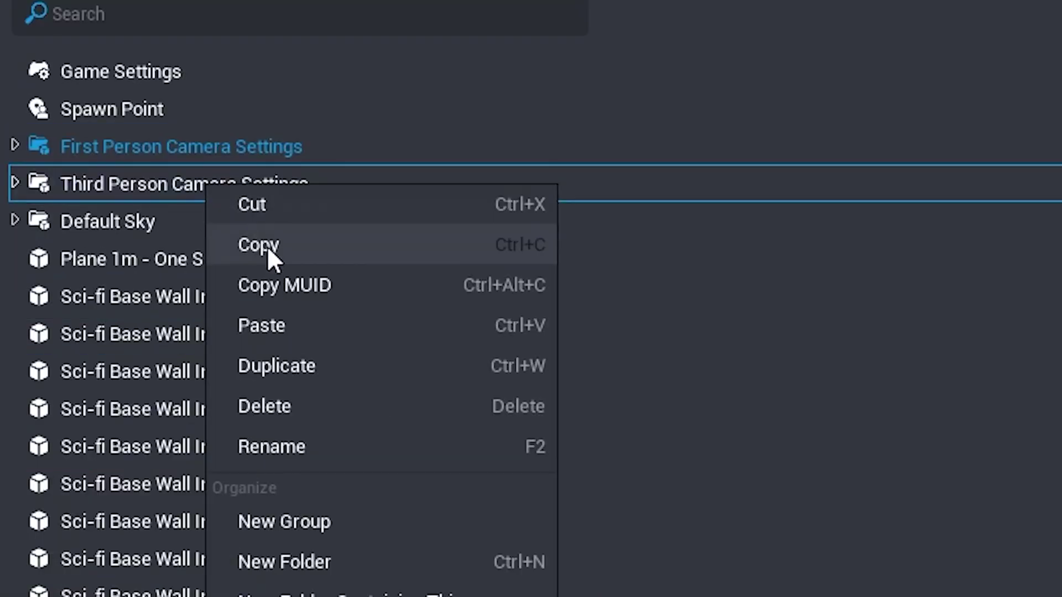
click(265, 406)
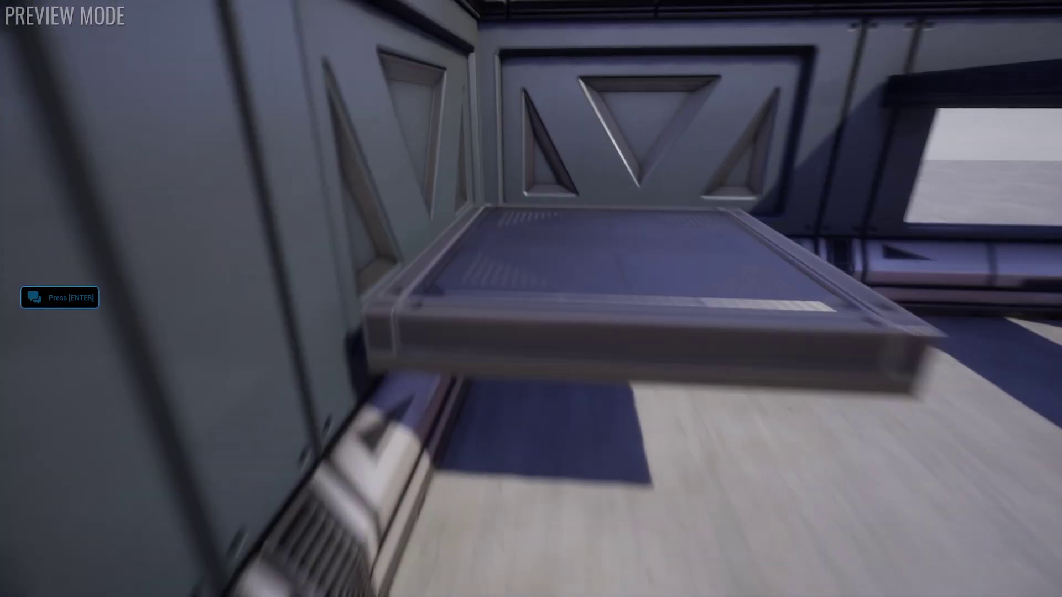
Playtest the wall platforms in first person, walking and jumping around the room.
key(space)
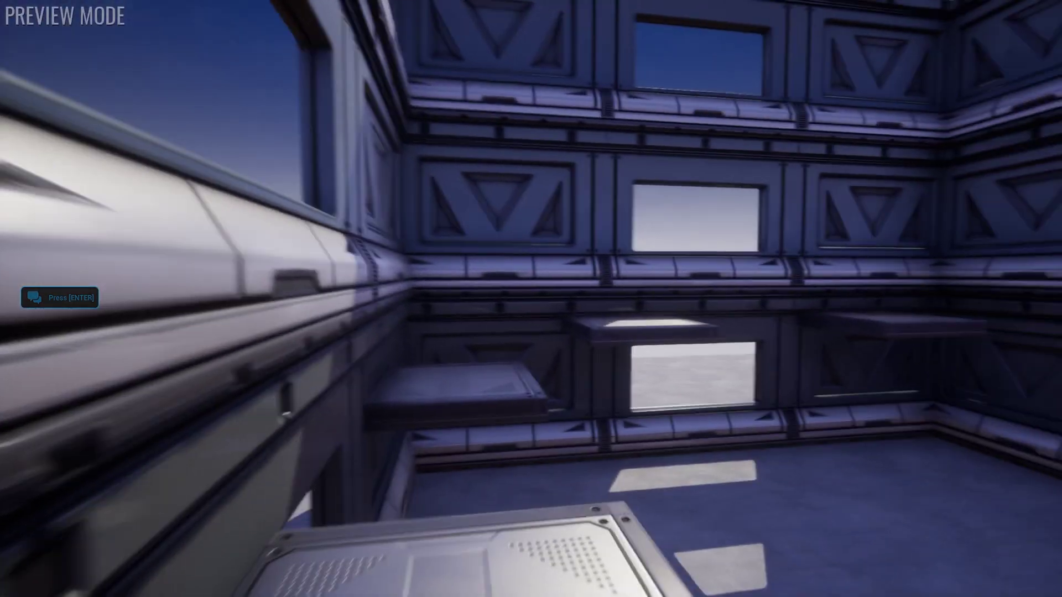
key(w)
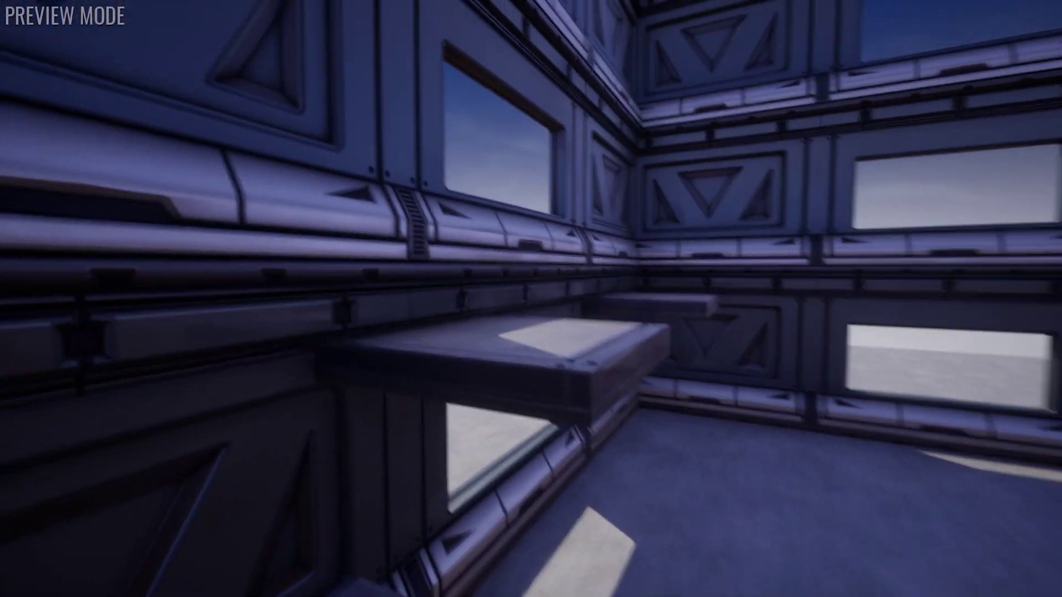
key(space)
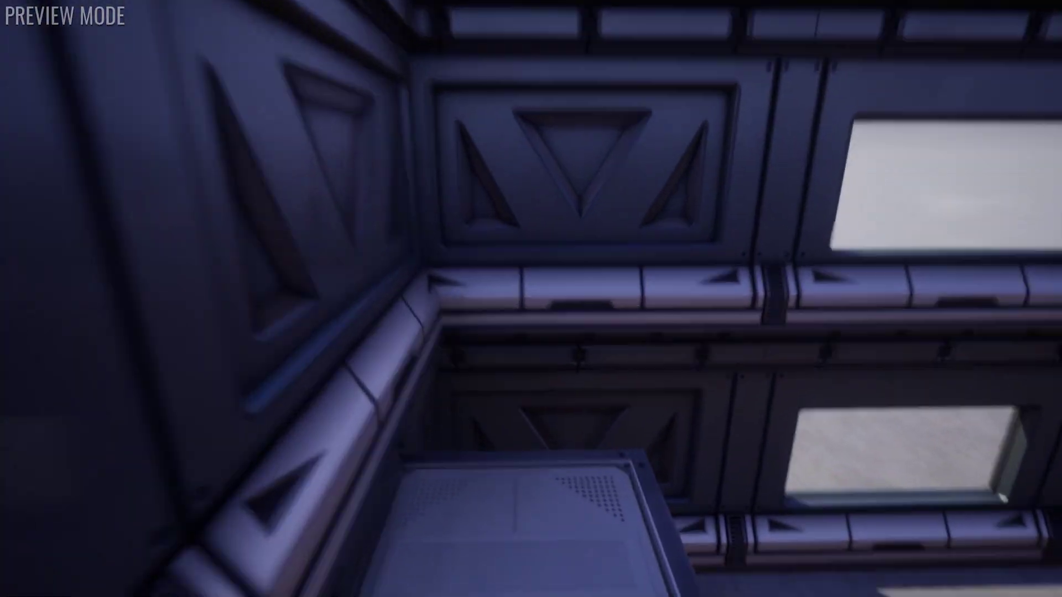
key(w)
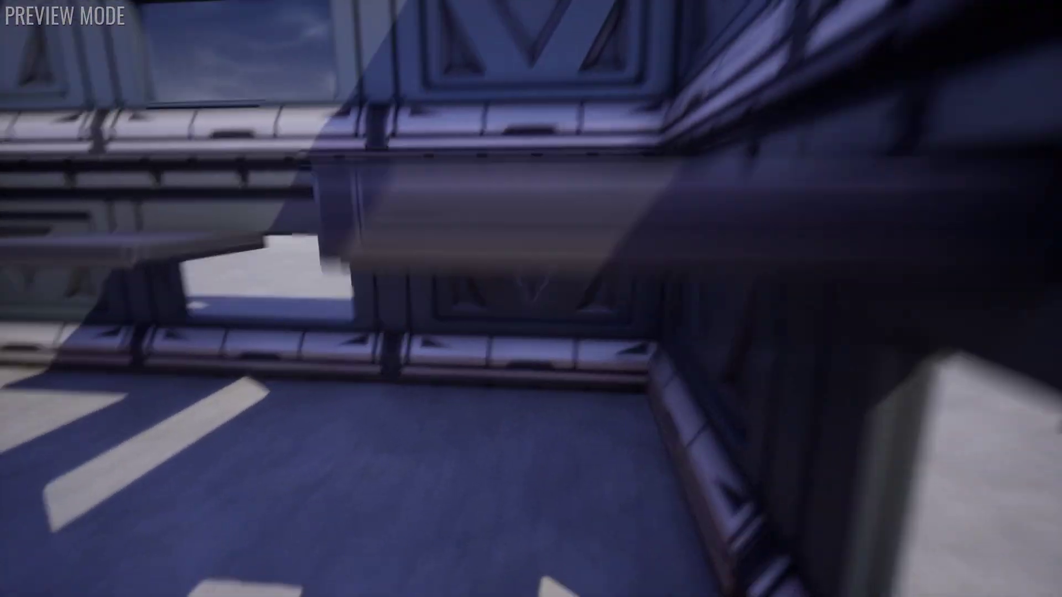
key(w)
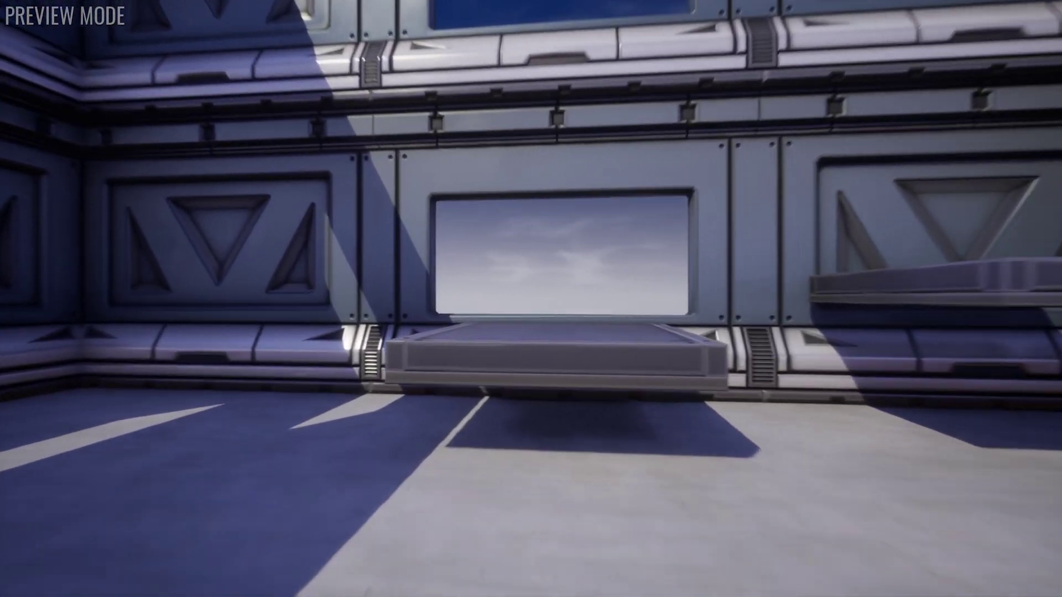
key(space)
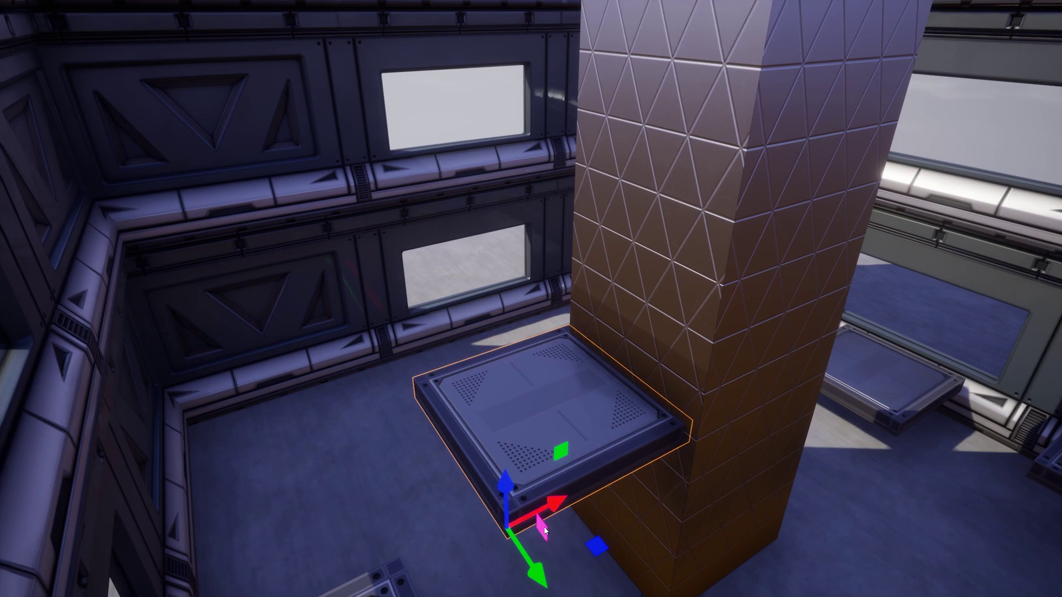
Duplicate the platform beside the central pillar onto the back wall and raise the platform in the corner.
alt+drag(520, 553, 272, 342)
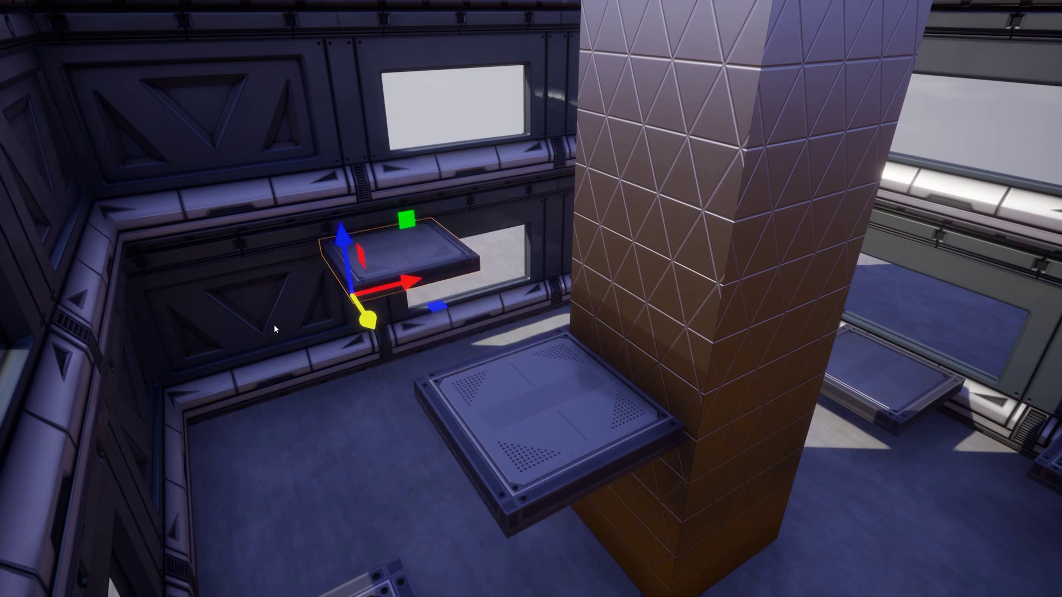
right_drag(436, 363, 190, 490)
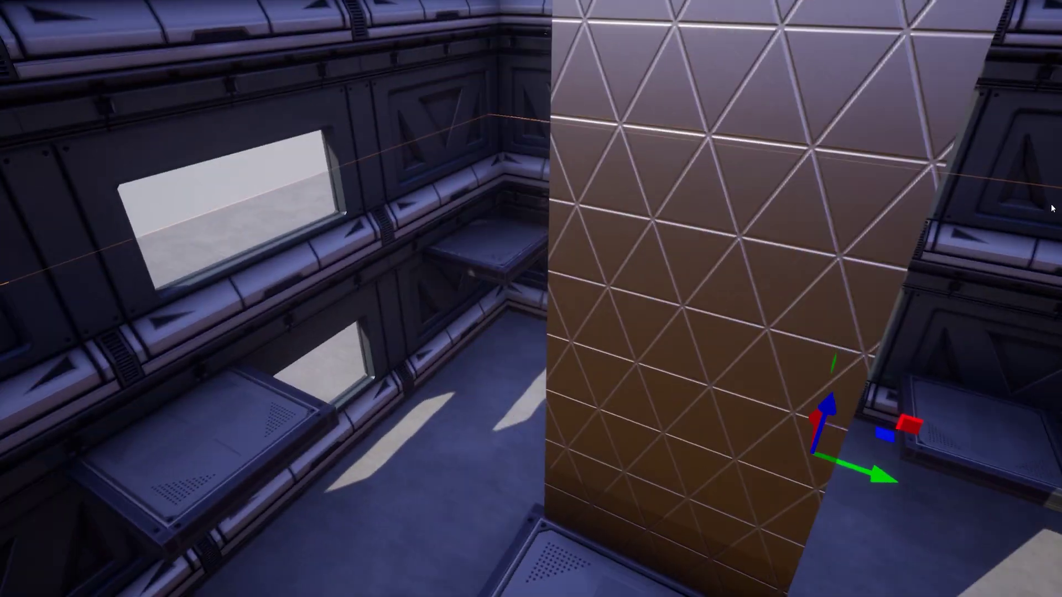
click(514, 223)
drag(525, 257, 524, 213)
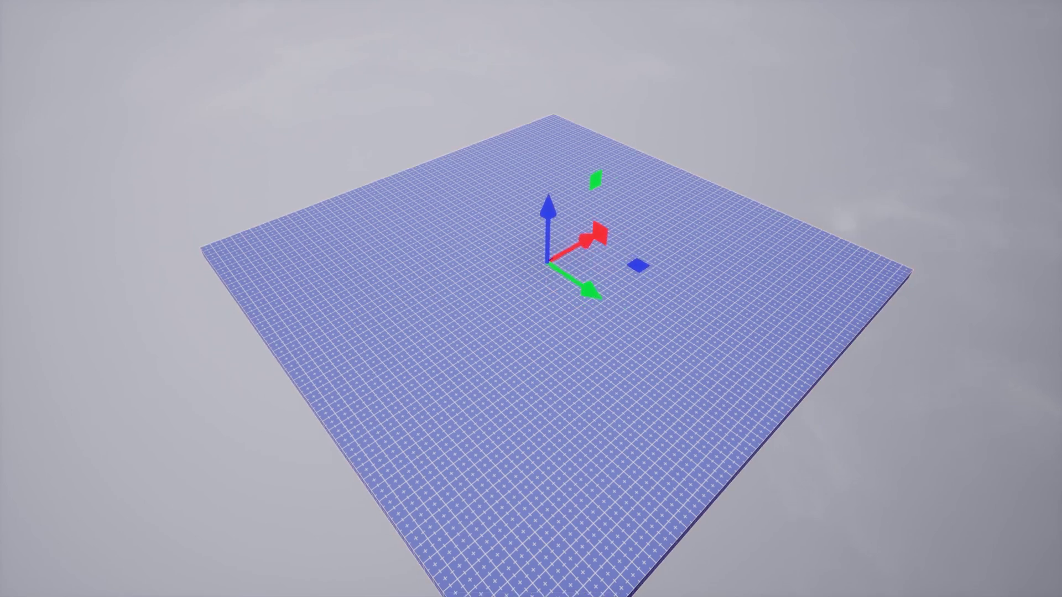
Place a basic cube in front of the sci-fi door.
alt+drag(498, 387, 523, 430)
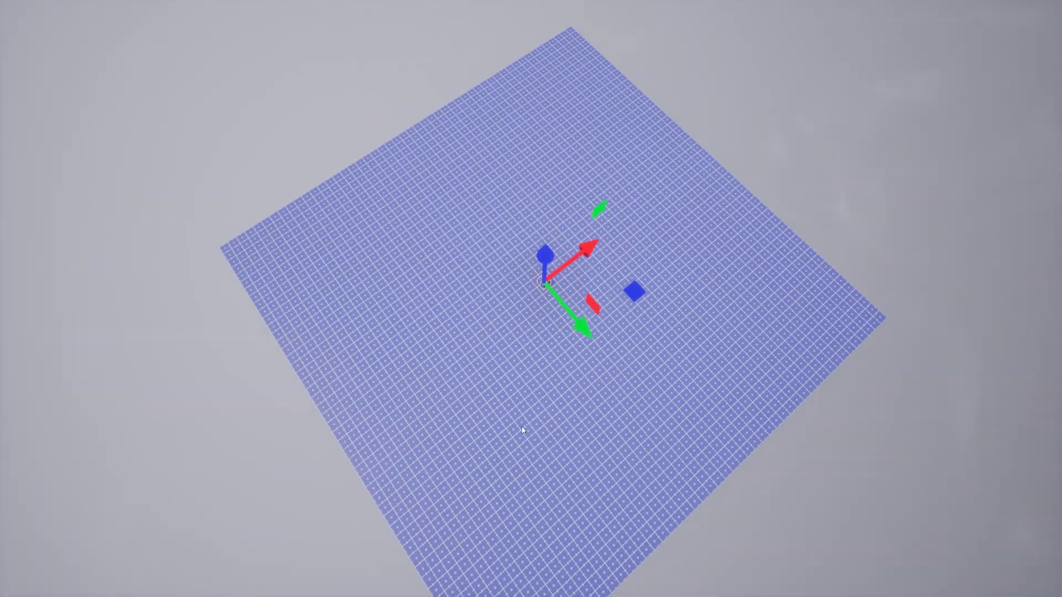
scroll(784, 187, up, 5)
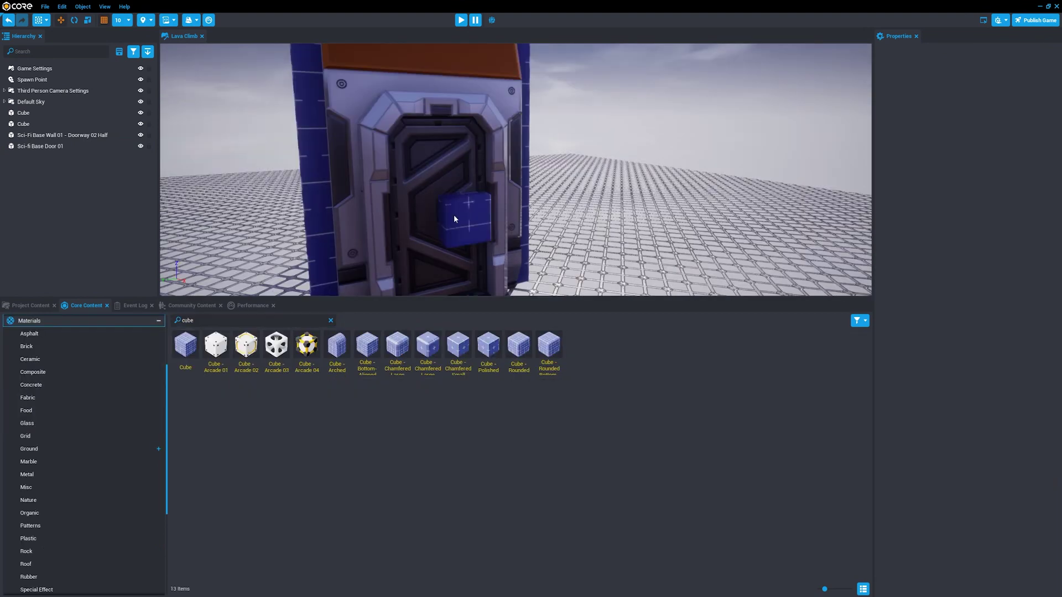
click(441, 185)
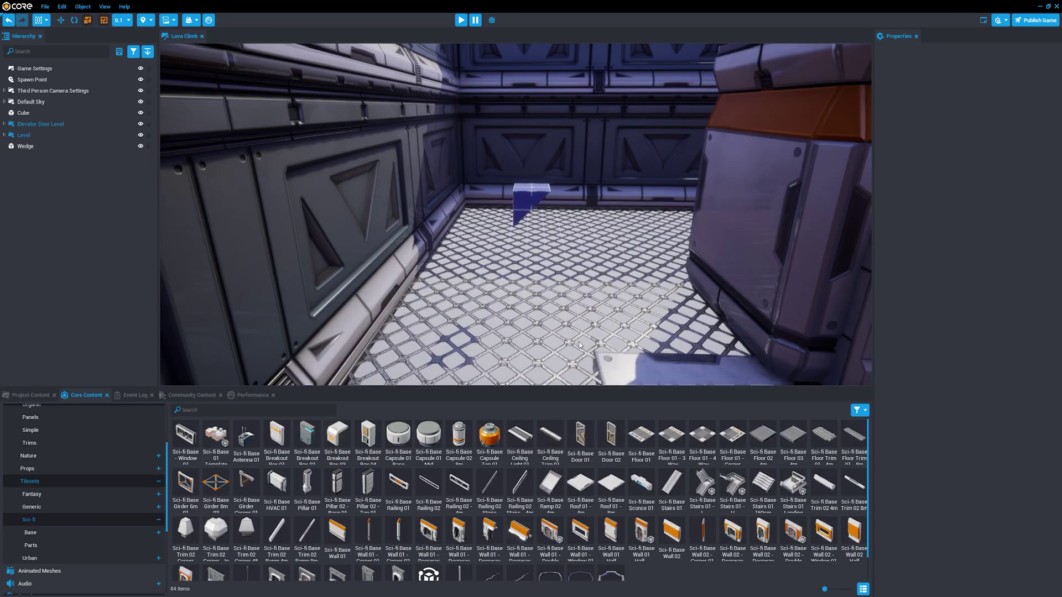
Place a Sci-fi Base Roof 01 - 4m piece as a platform by the wedge near the wall.
drag(580, 346, 486, 269)
key(e)
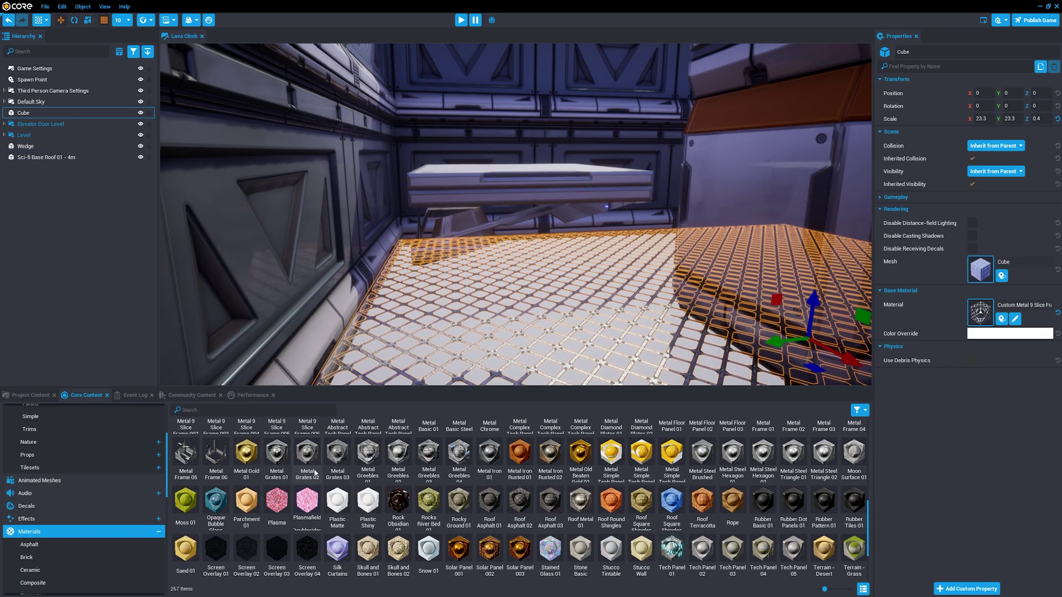
Apply the Metal Frame 04 material to the wedge under the platform.
scroll(520, 498, up, 1)
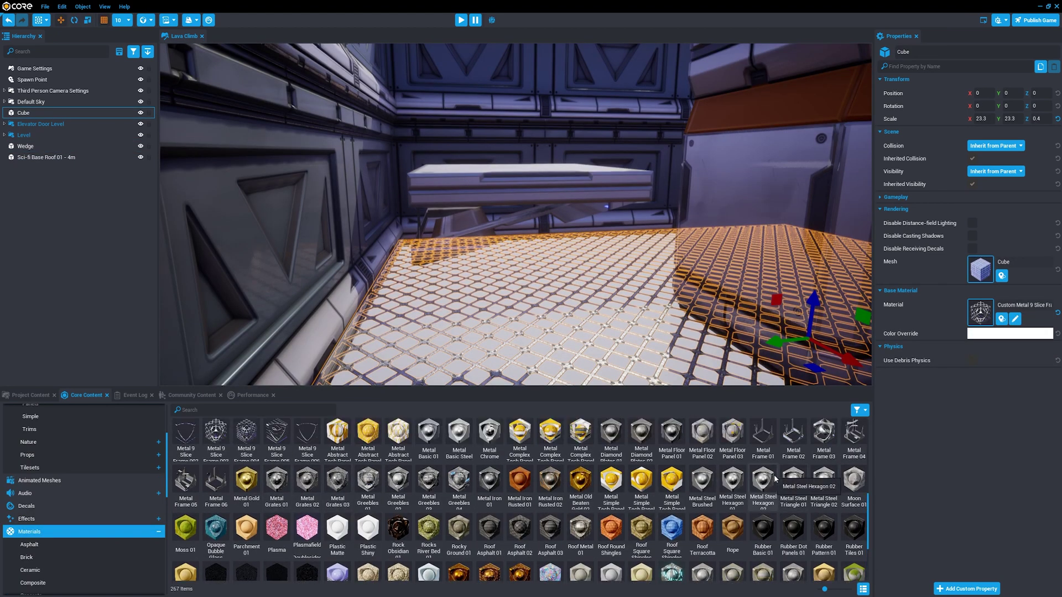
drag(854, 434, 476, 241)
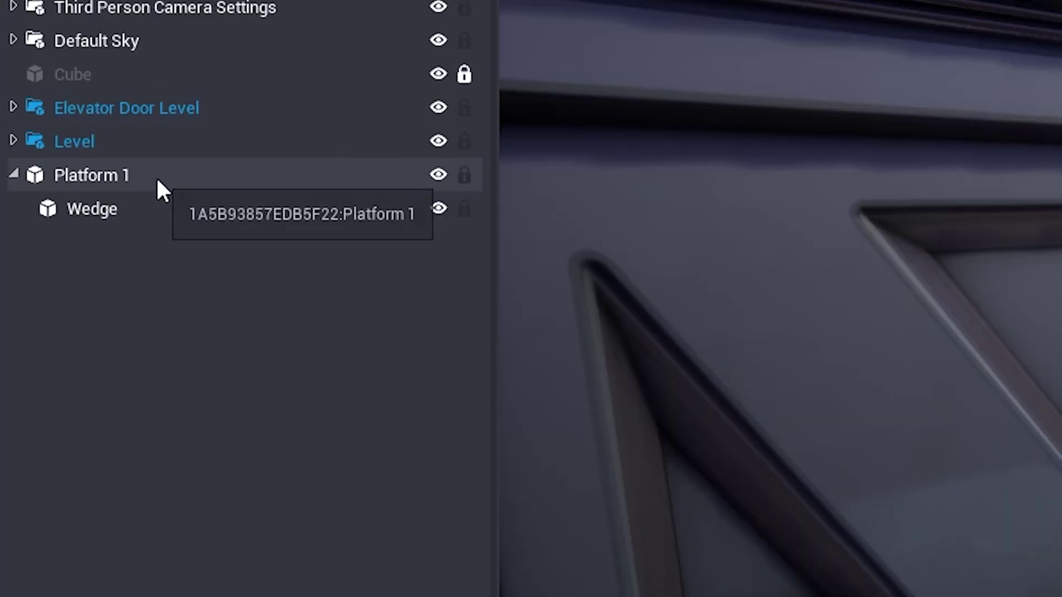
Create a new template from the Platform 1 object, keeping the name Platform 1.
right_click(157, 180)
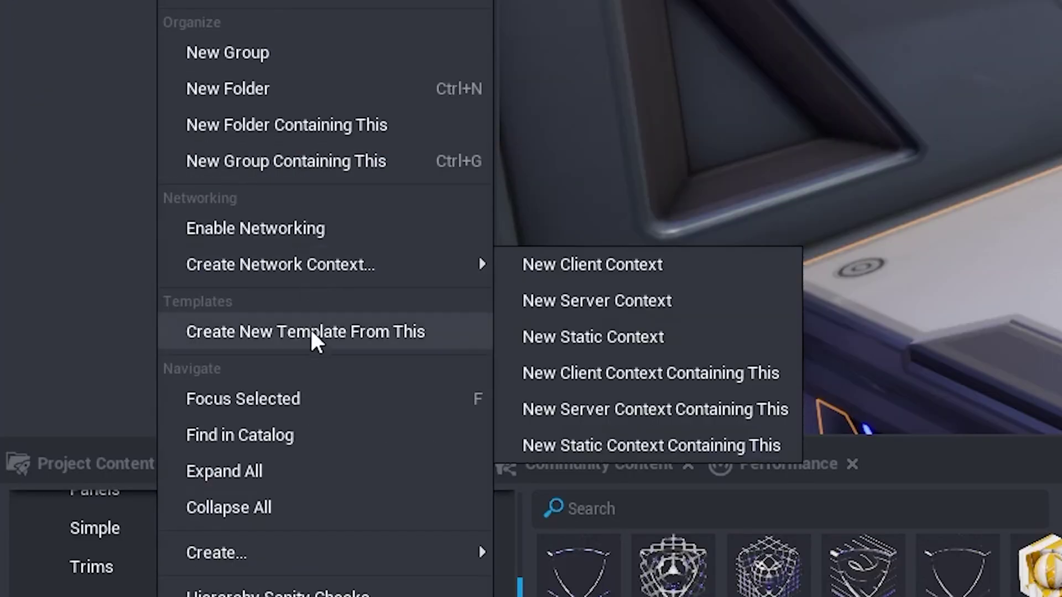
click(311, 334)
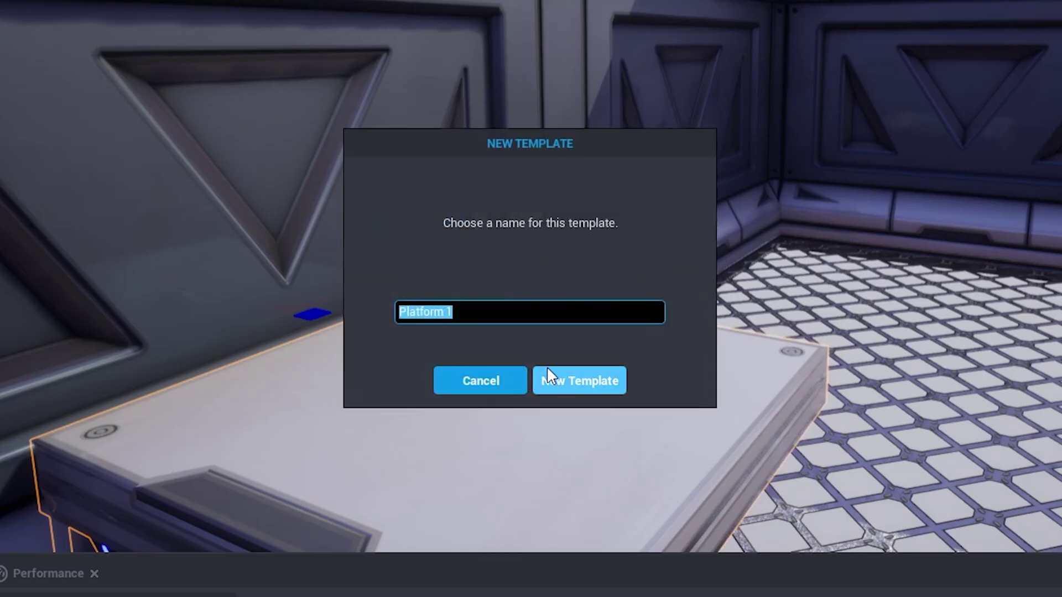
click(547, 369)
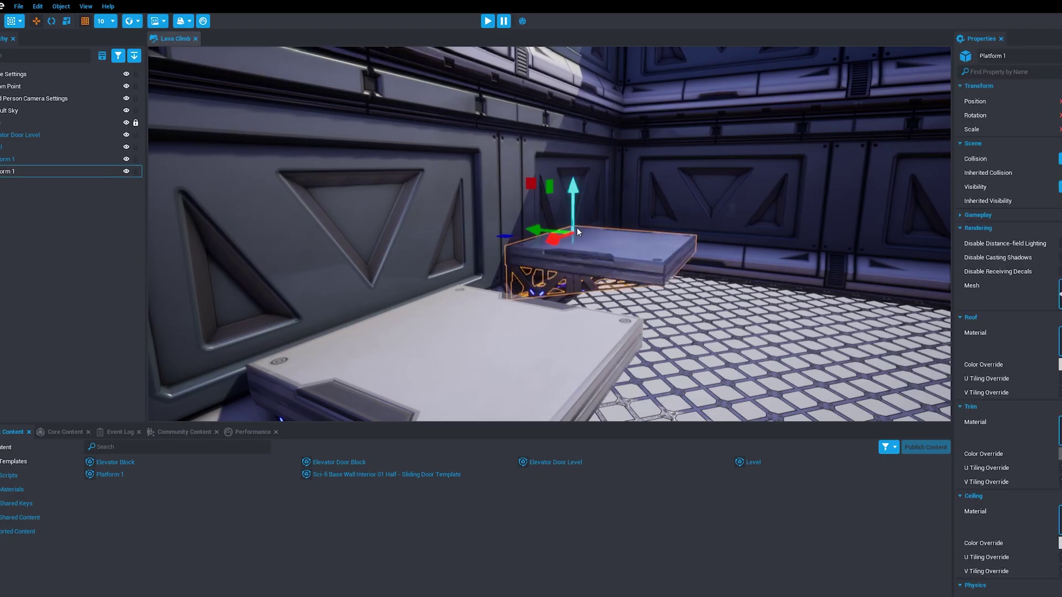
Raise the second Platform 1 vertically above the level of the first platform.
drag(577, 227, 576, 147)
mouse_move(600, 247)
right_down()
mouse_move(605, 274)
mouse_move(605, 254)
right_up()
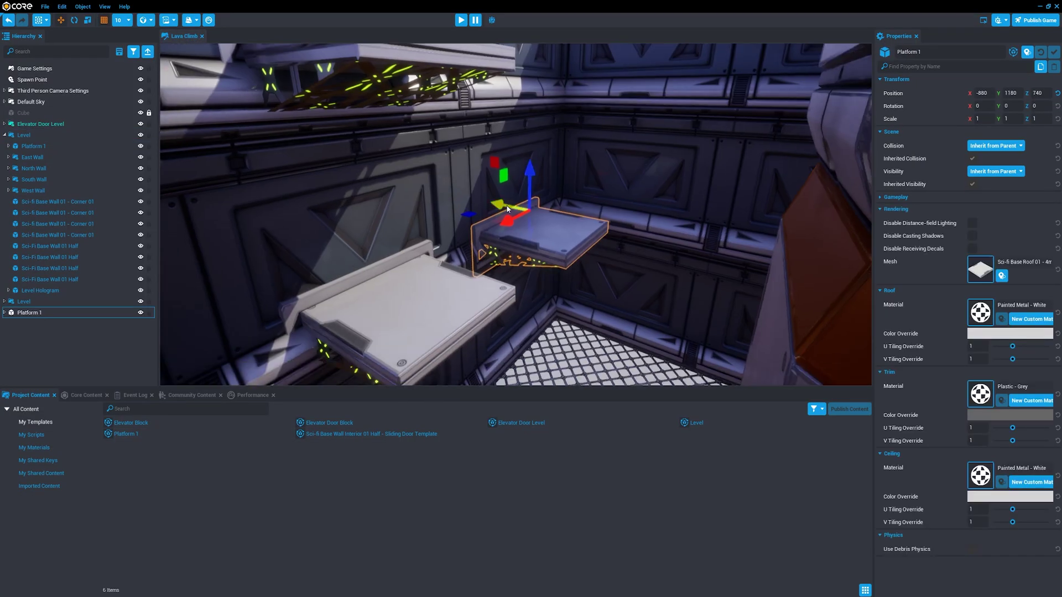
Duplicate the raised platform and place the copy on the adjacent wall, rotated 90 degrees about Z.
right_drag(535, 168, 432, 199)
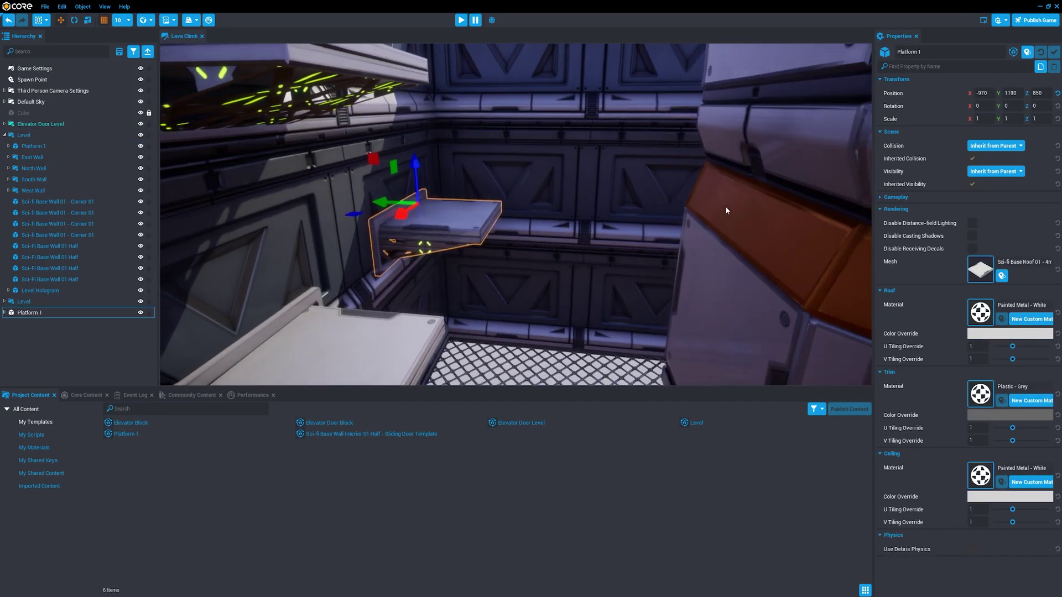
key(ctrl+w)
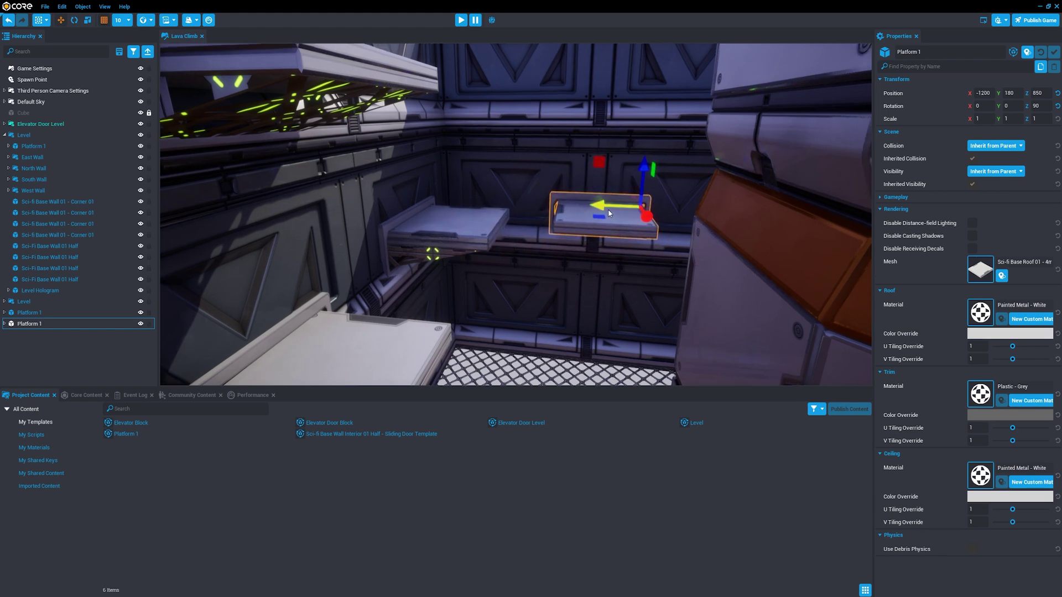
Duplicate the wall platform and move the copy across the room to the central column.
alt+drag(642, 215, 636, 215)
right_drag(636, 215, 535, 288)
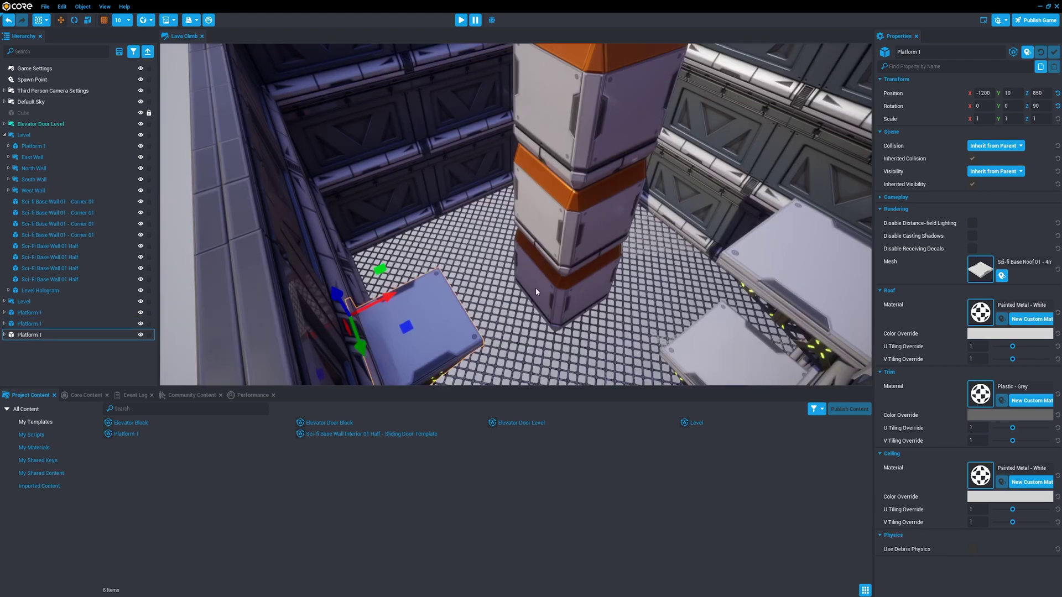
drag(508, 270, 402, 270)
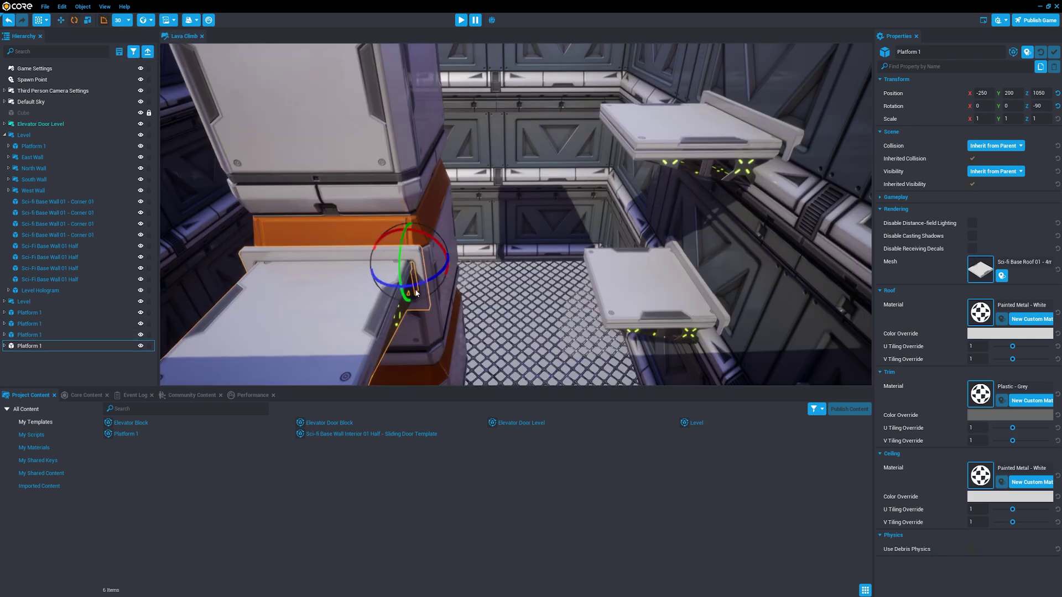
Rotate the newest platform copy to 180 degrees about Z and move it along the adjacent side of the column at height 1050.
drag(417, 293, 390, 302)
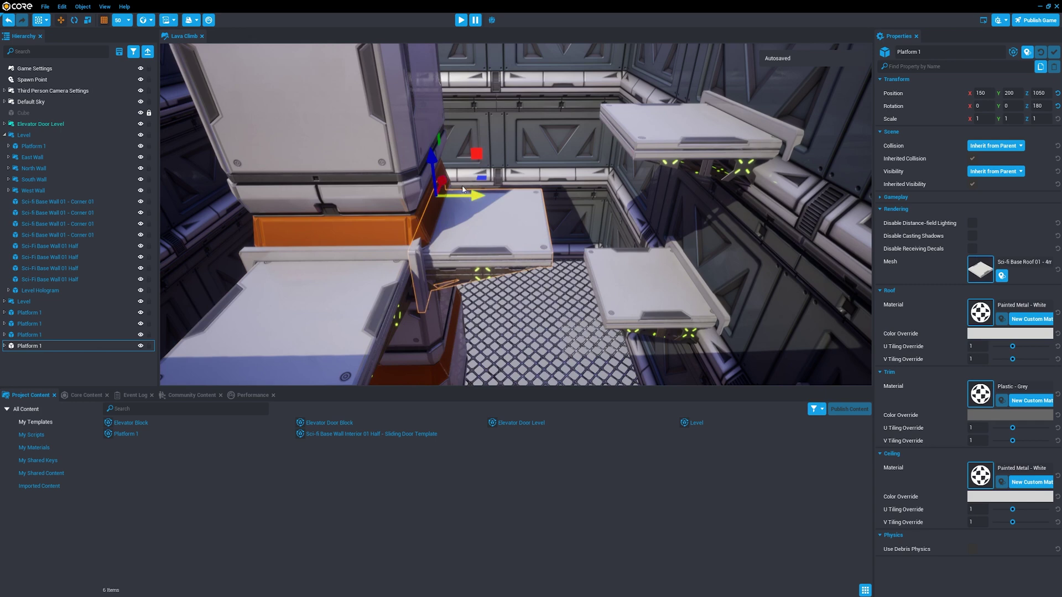
drag(462, 189, 433, 159)
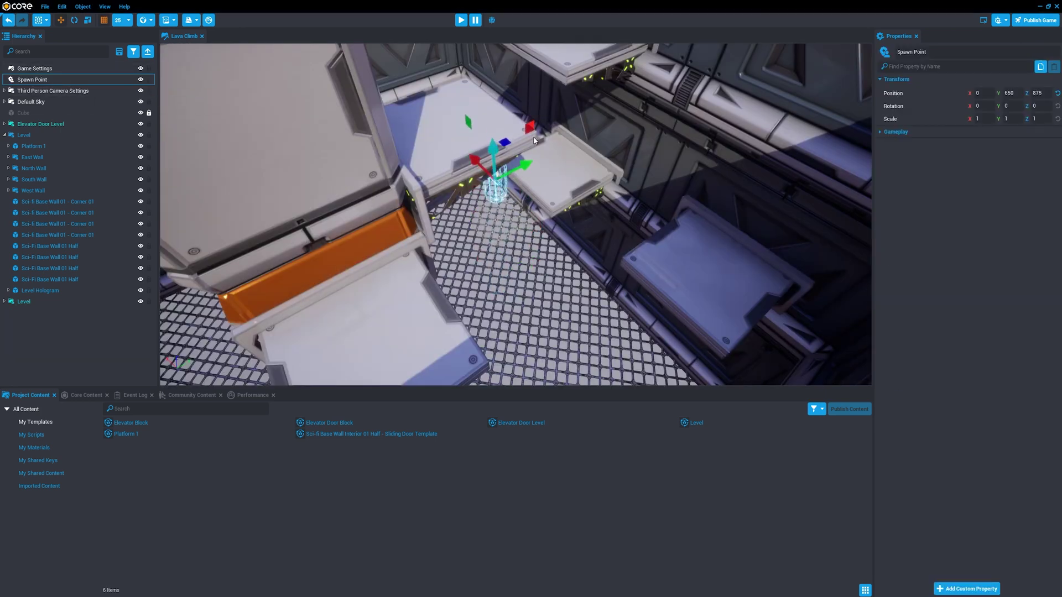
Place the spawn point above the wall platform at Y 980, Z 900, and play-test the platform jumps in preview mode.
right_drag(591, 153, 569, 99)
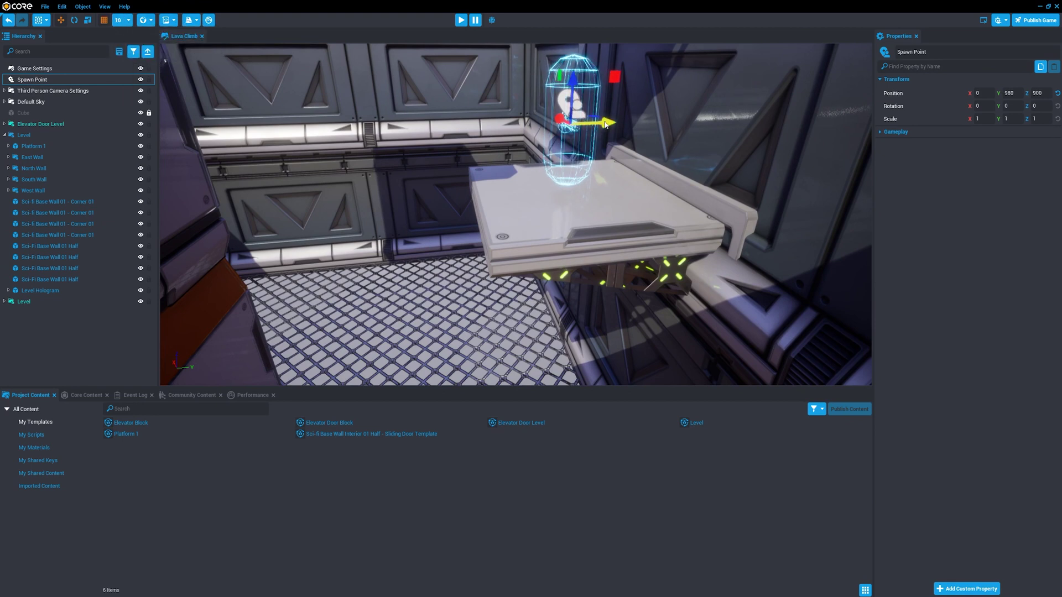
right_drag(578, 99, 526, 207)
key(=)
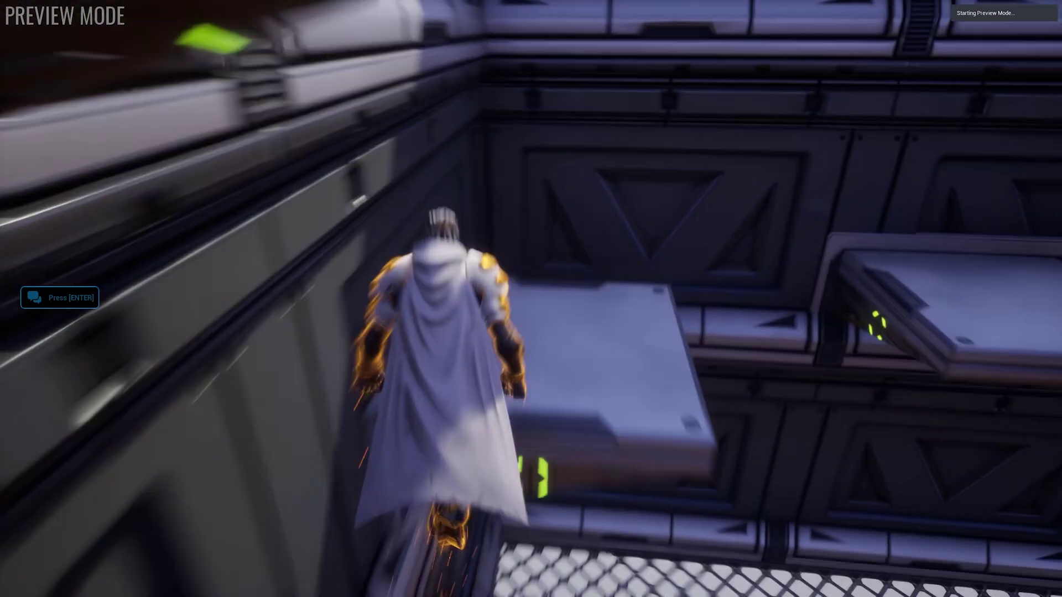
key(w)
key(space)
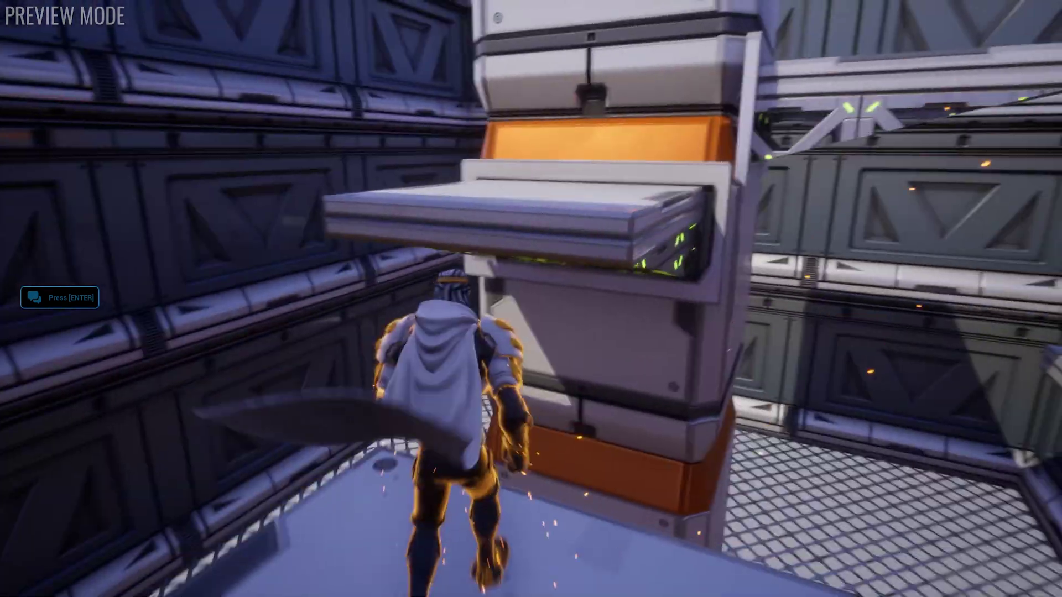
key(space)
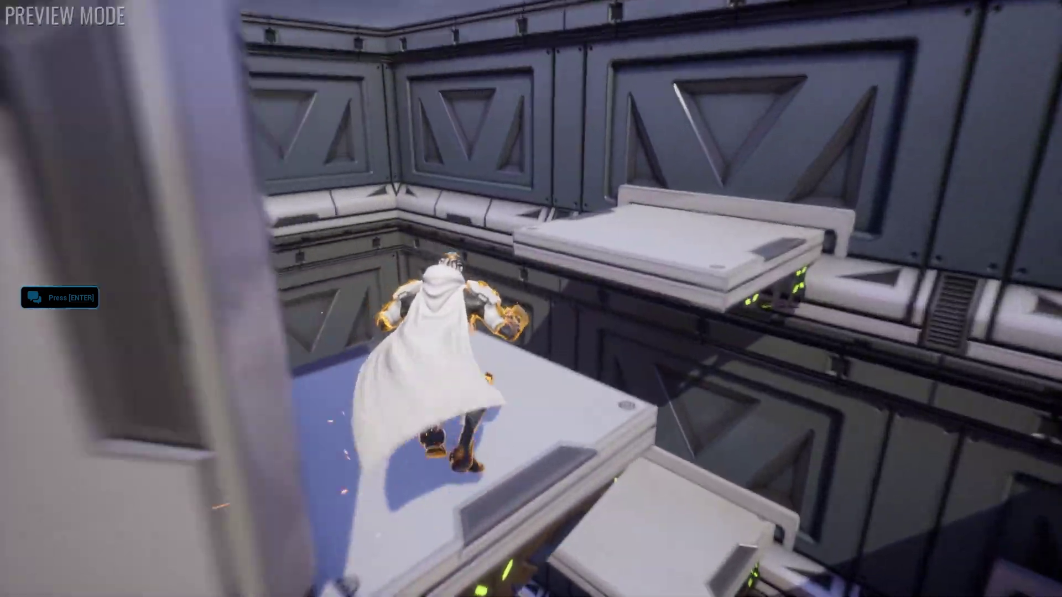
key(w)
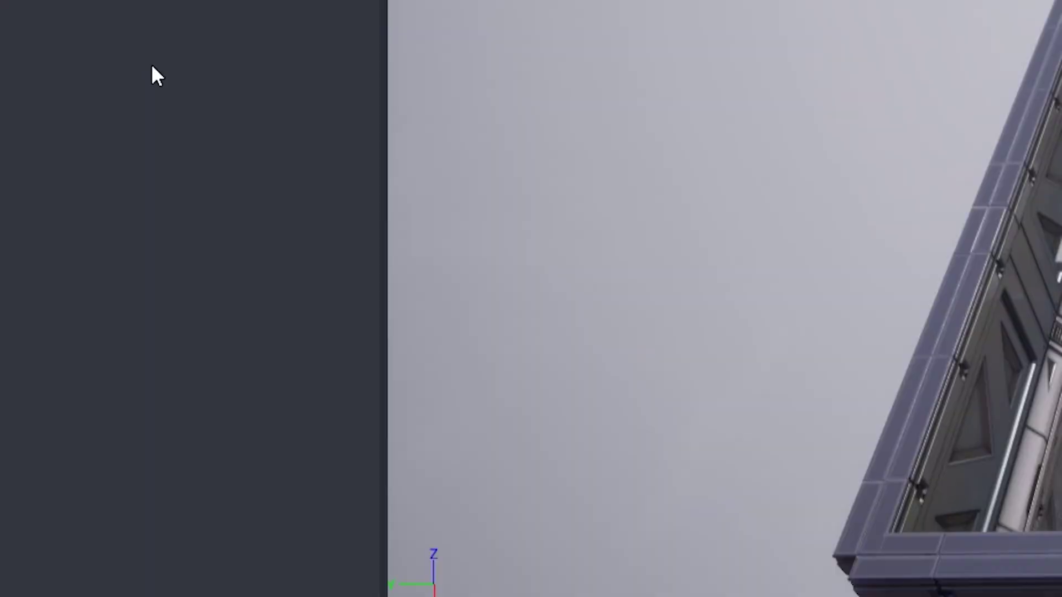
Create a new script named WorldManager.
right_click(151, 65)
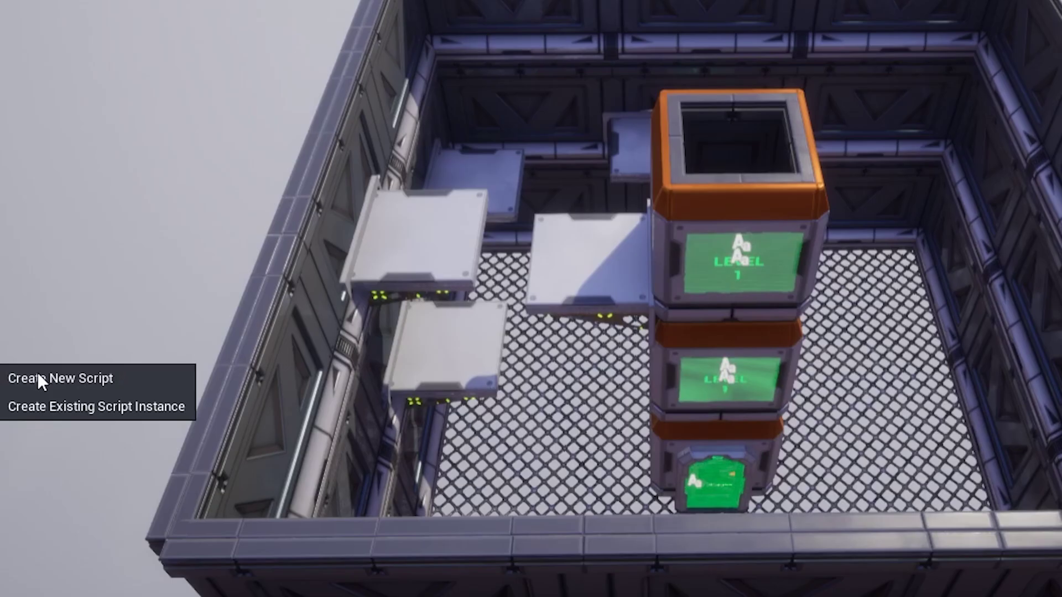
click(672, 372)
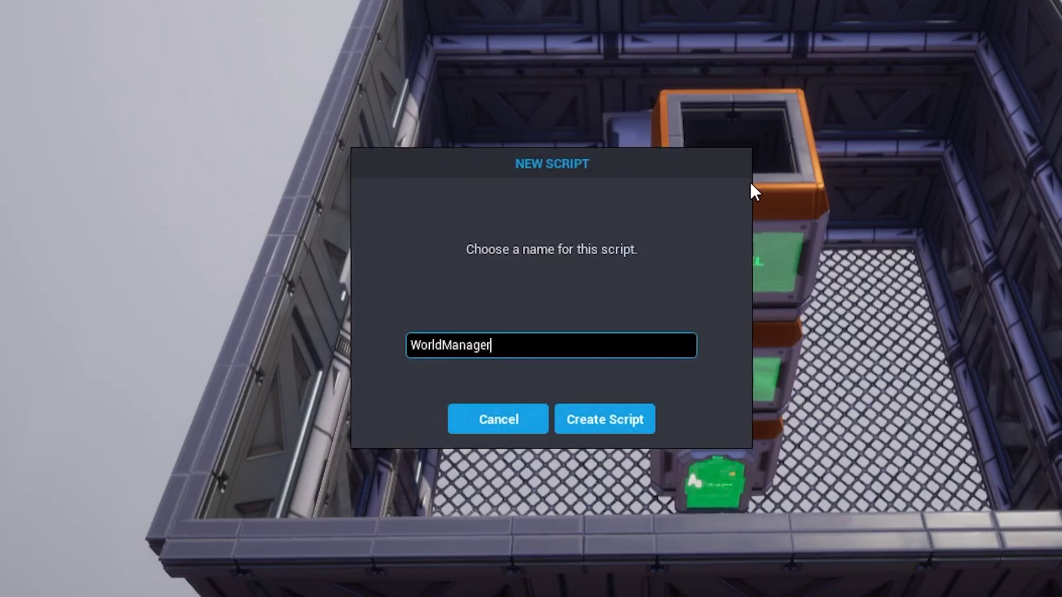
key(Return)
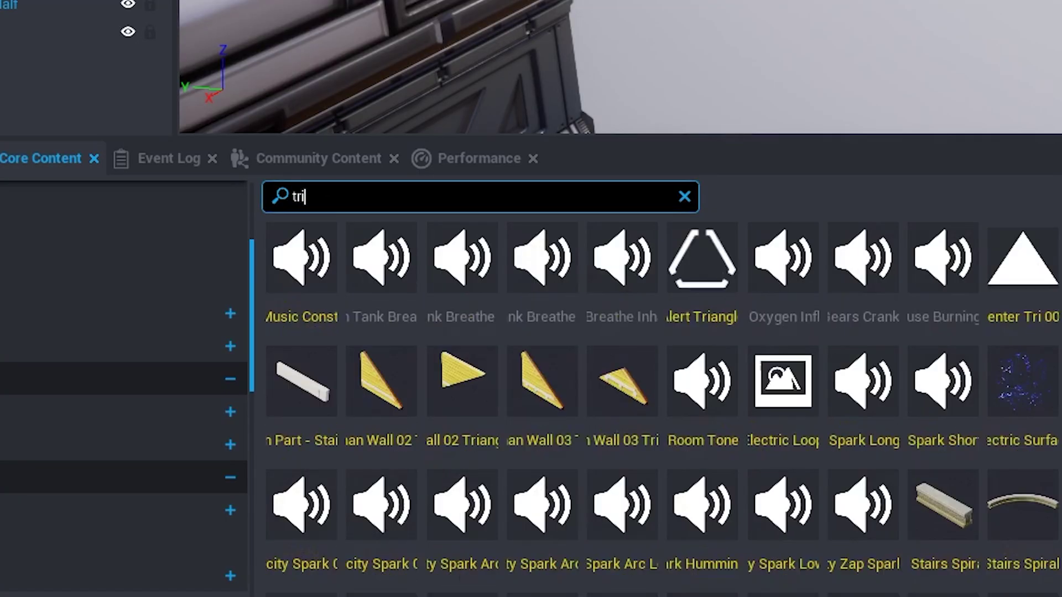
Find the Trigger object, add it inside First Platform, and stretch it to a Y scale of 4 over the platform.
text(igg)
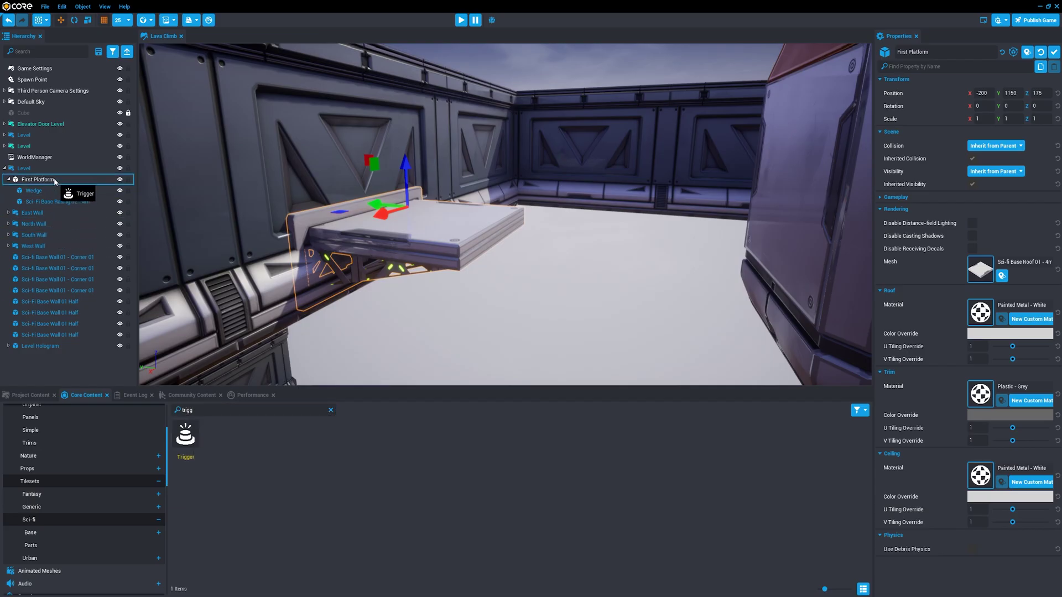
drag(54, 181, 55, 181)
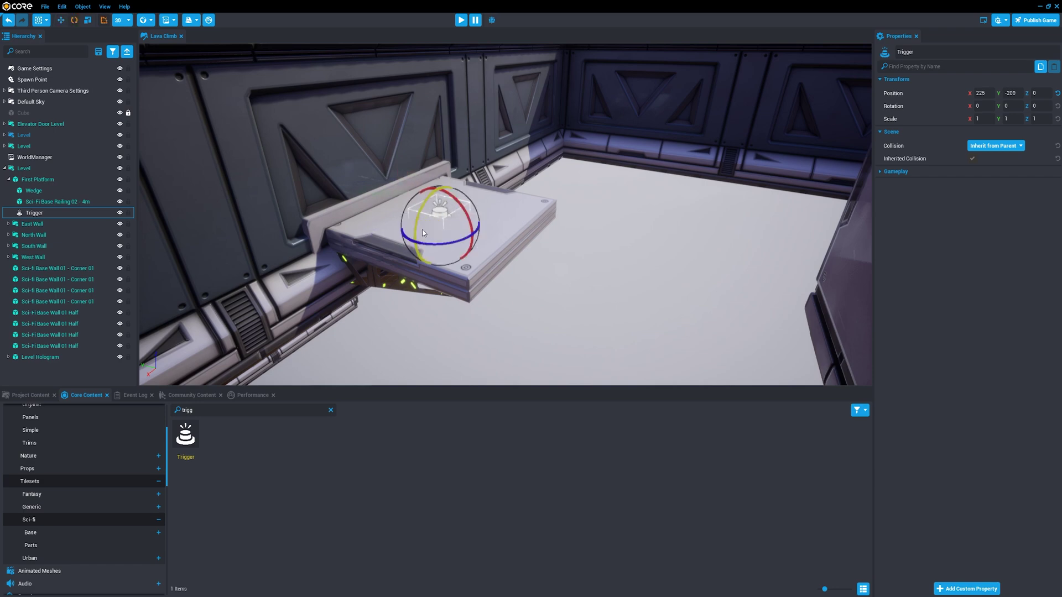
key(r)
drag(430, 223, 369, 190)
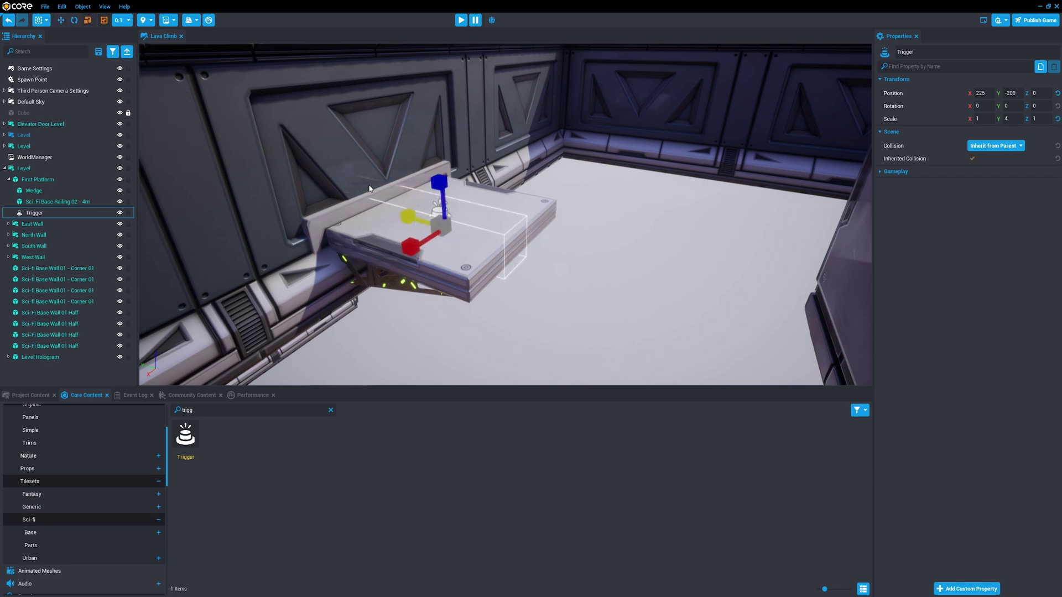
Run a preview of the game and jump between the platforms to test the WorldManager script.
key(=)
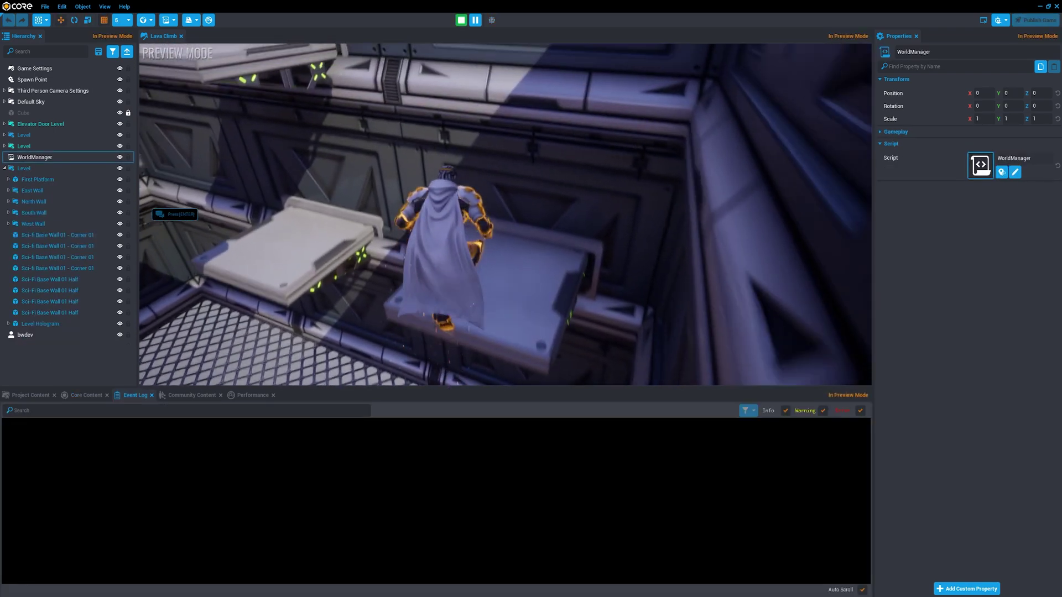
key(space)
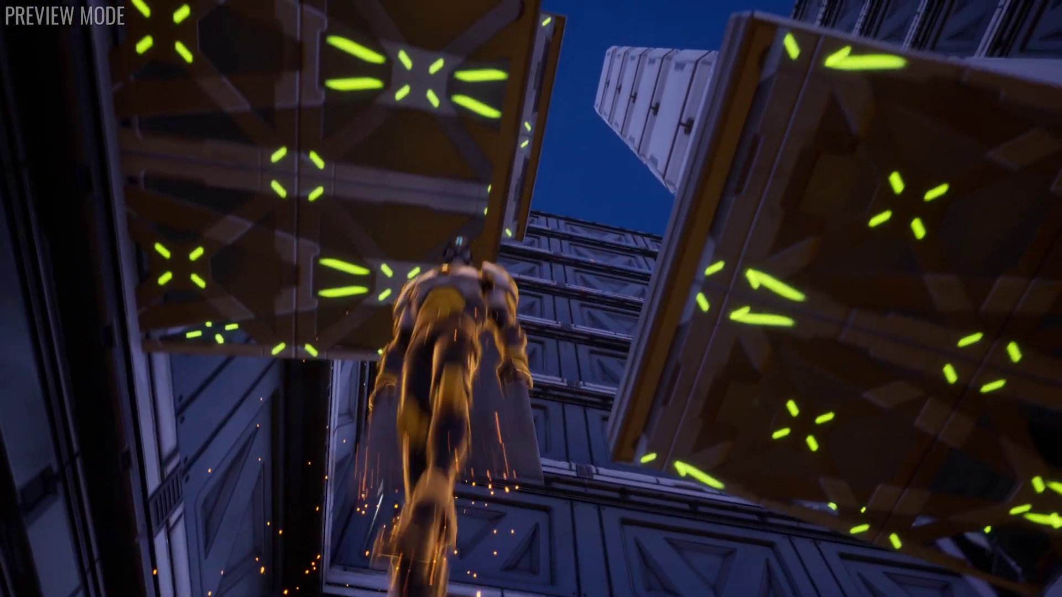
Assign the Lvl1 template to the WorldManager script's lvl1 custom property.
drag(338, 340, 851, 359)
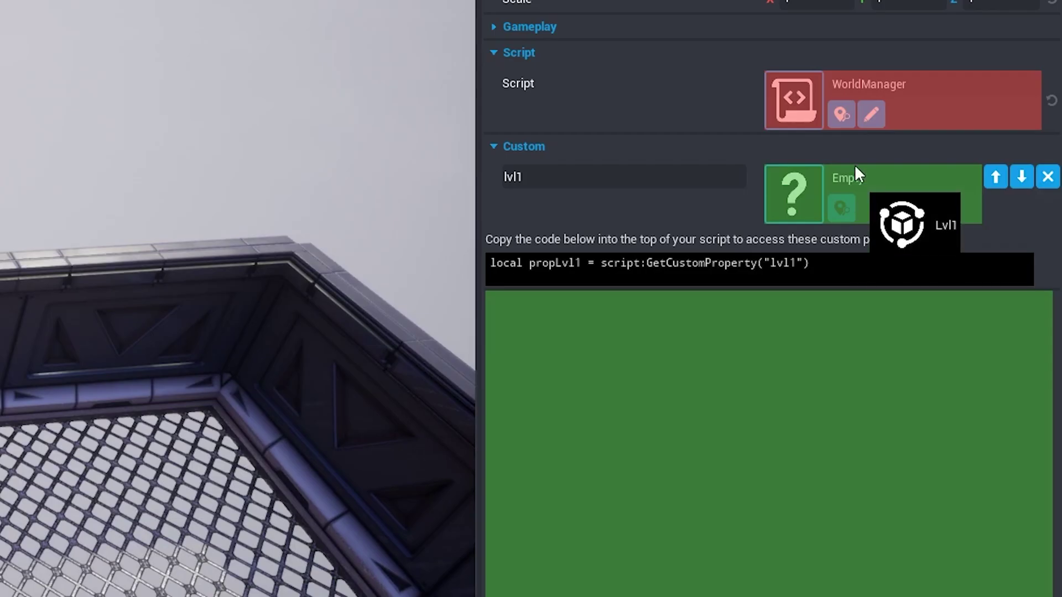
drag(856, 167, 863, 180)
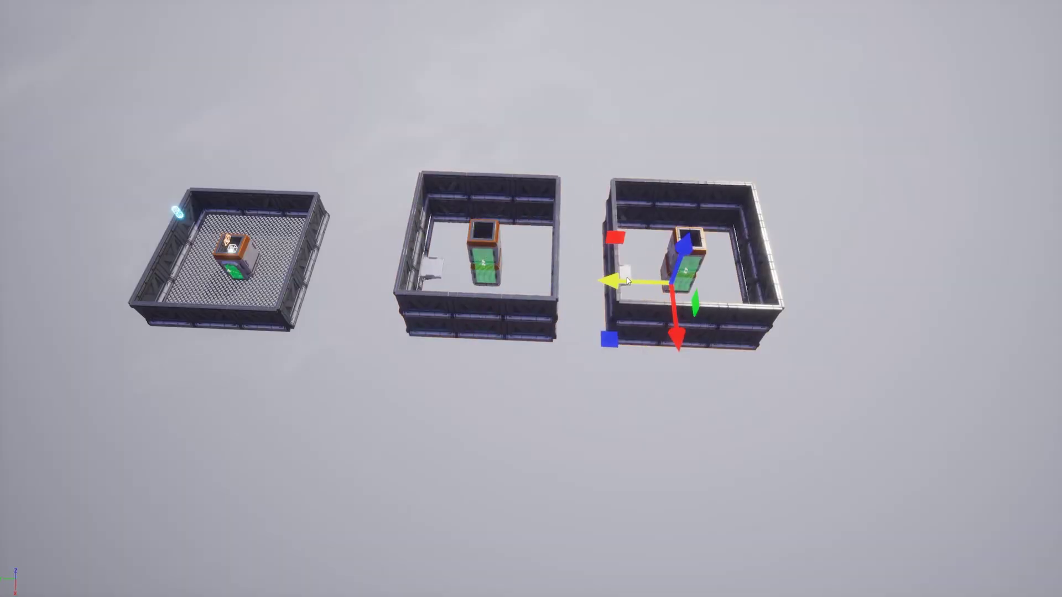
Duplicate the selected level section along the Y axis to make another level variation.
alt+drag(627, 281, 775, 386)
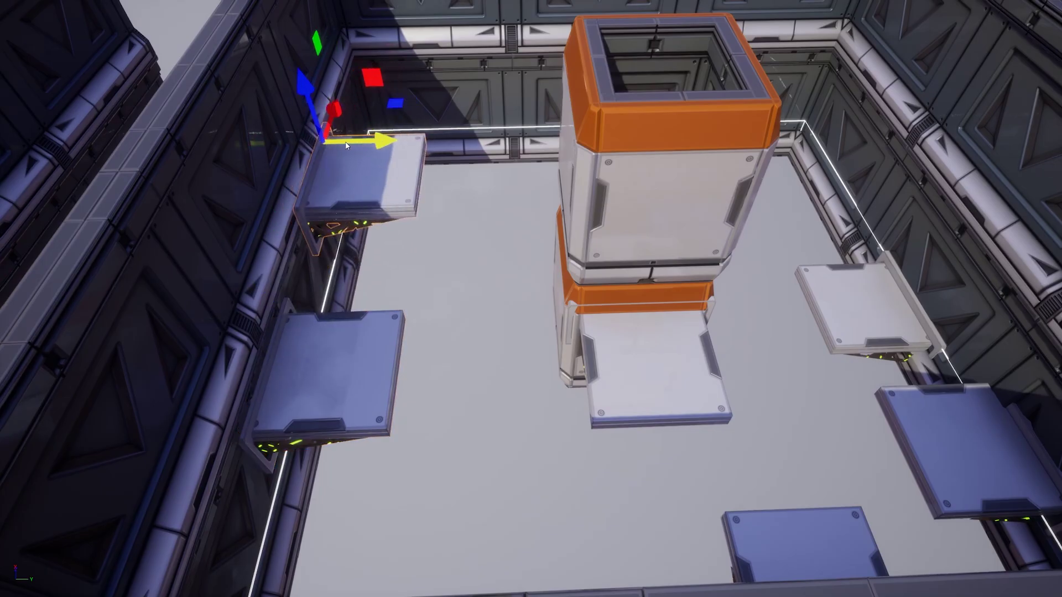
scroll(344, 145, down, 3)
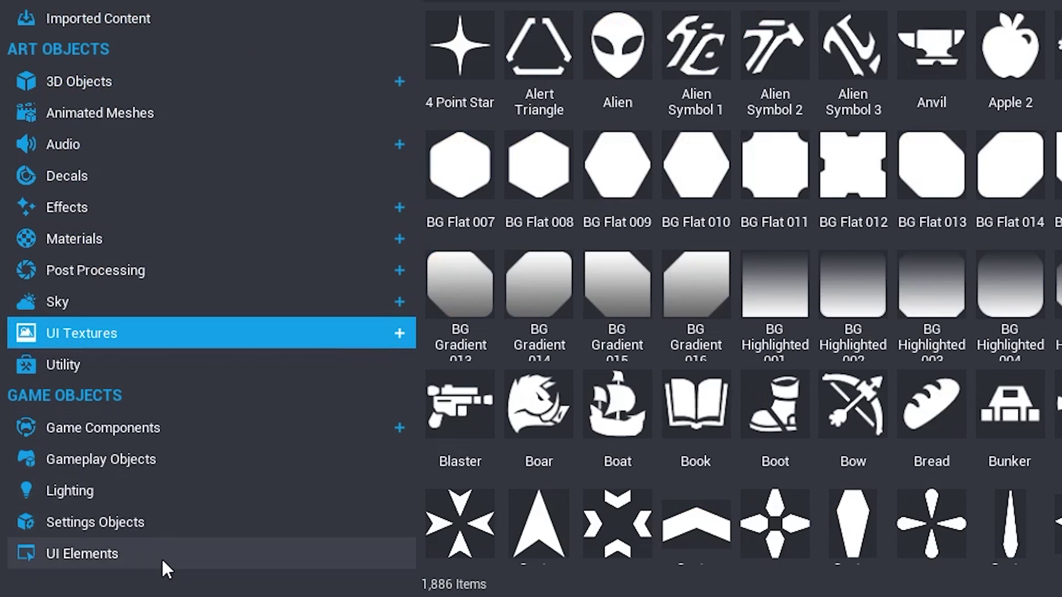
Add a UI Container to the hierarchy and position a UI Text Box in it for the on-screen counter.
click(161, 557)
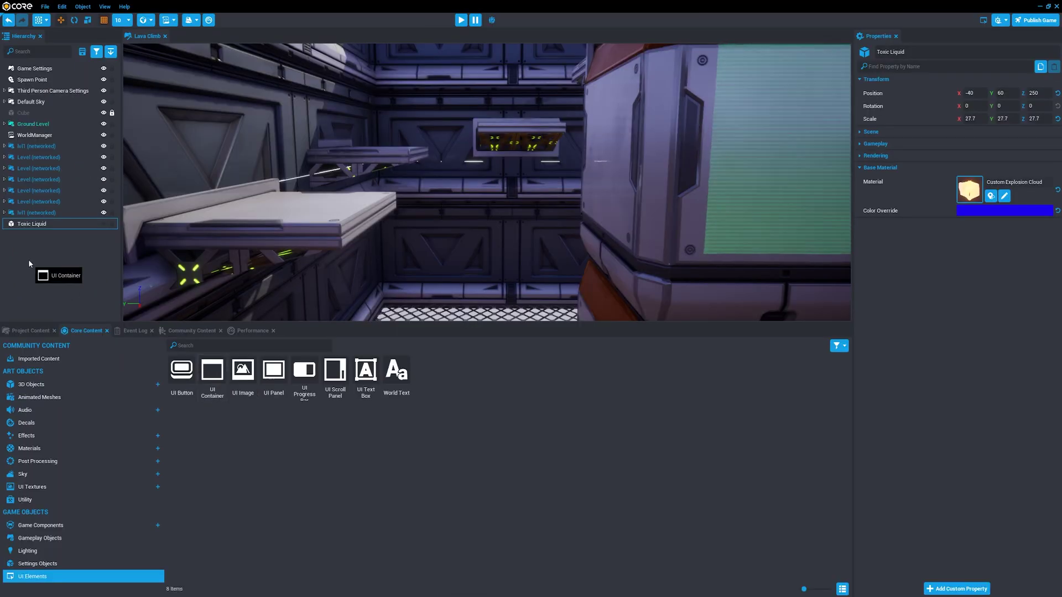
drag(29, 264, 30, 266)
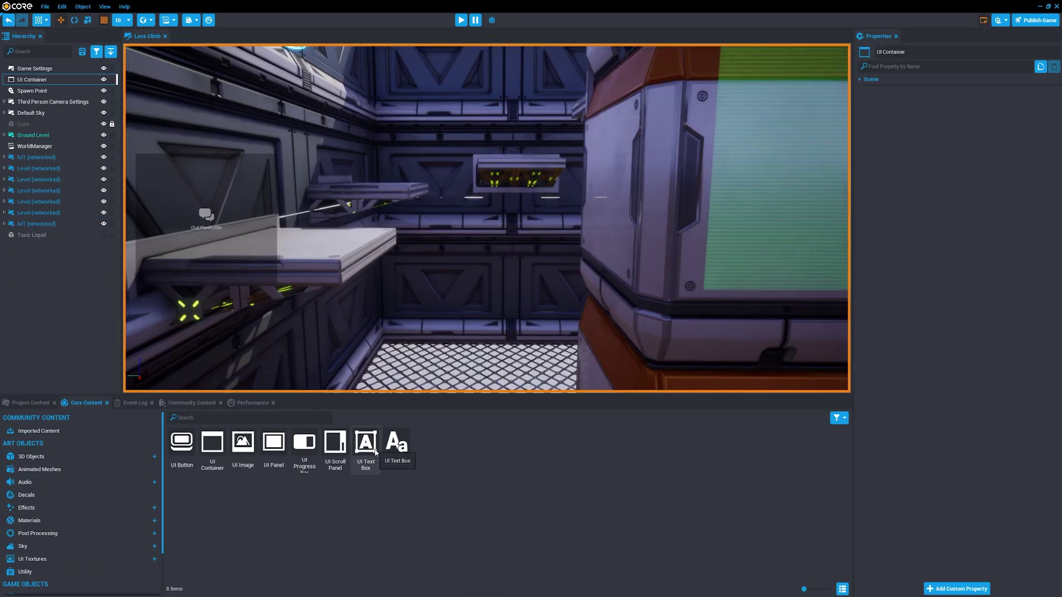
drag(538, 135, 488, 73)
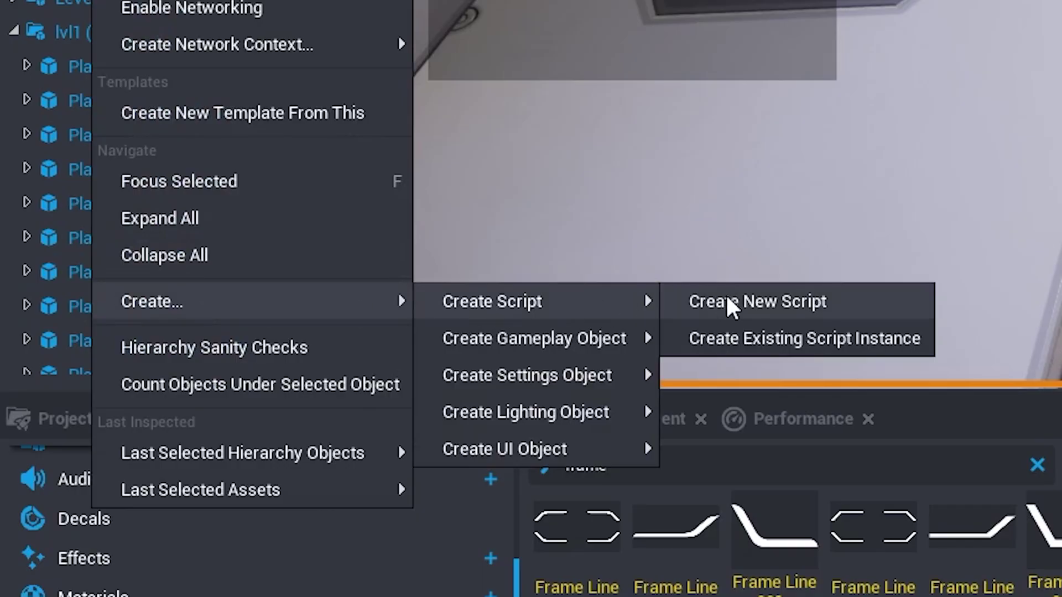
Create a new script for controlling the UI.
click(731, 303)
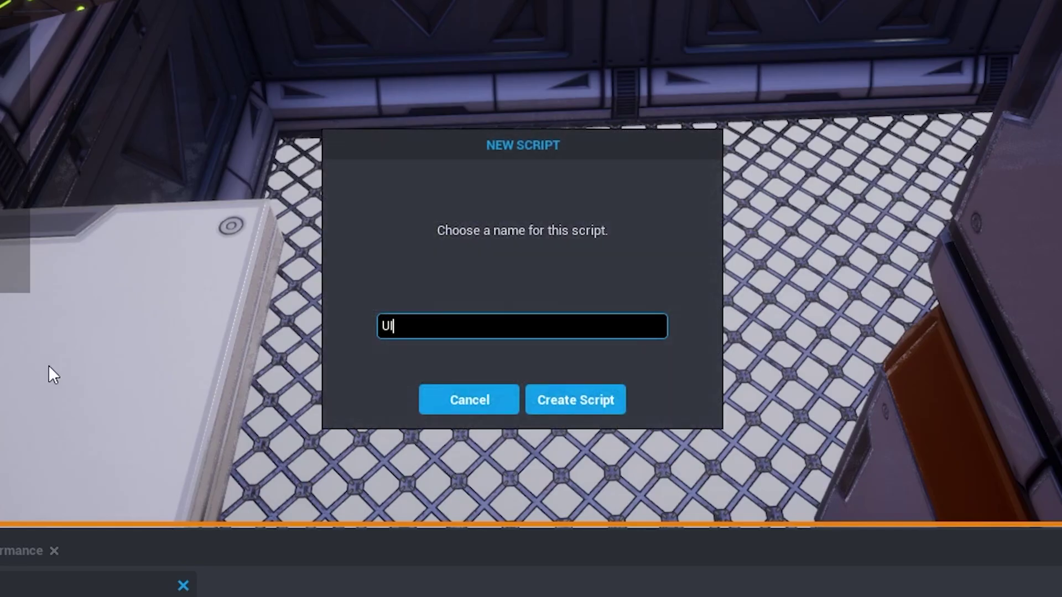
drag(84, 242, 395, 158)
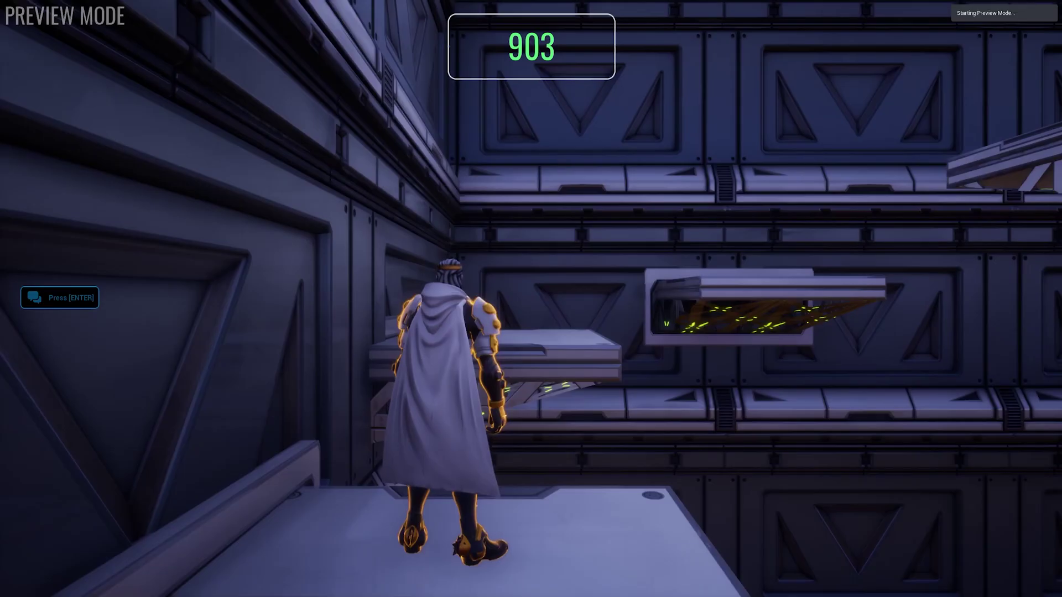
Play-test the climb in preview mode, jumping upward from platform to platform while checking the score counter.
key(w)
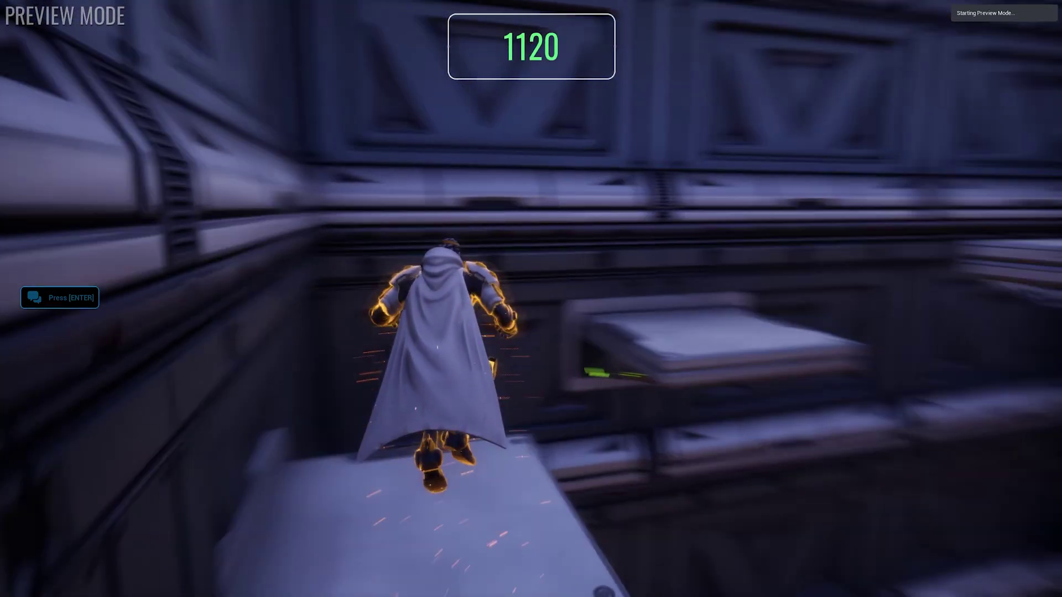
key(w)
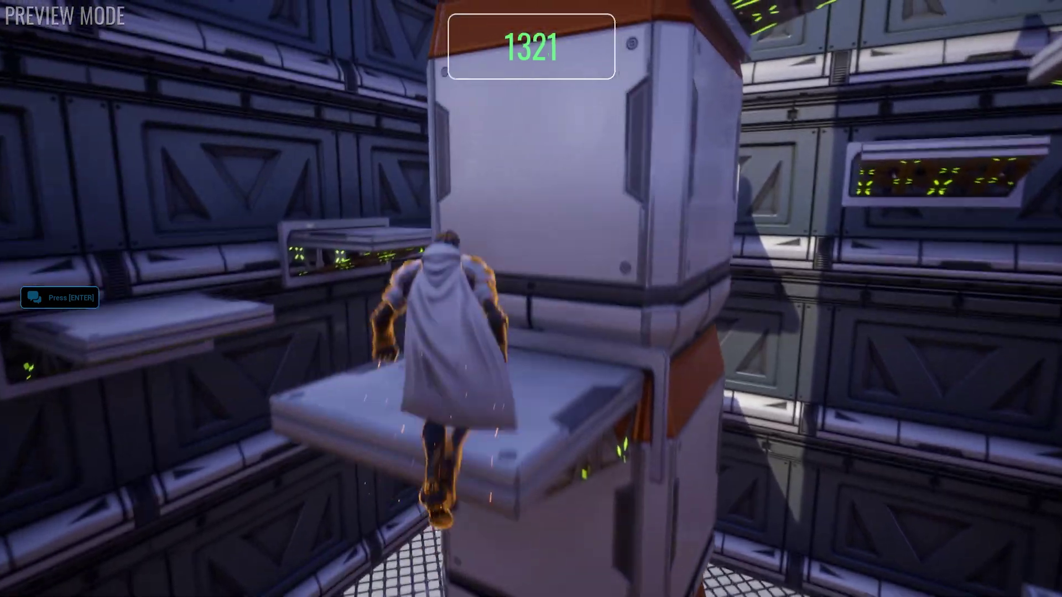
key(w)
key(space)
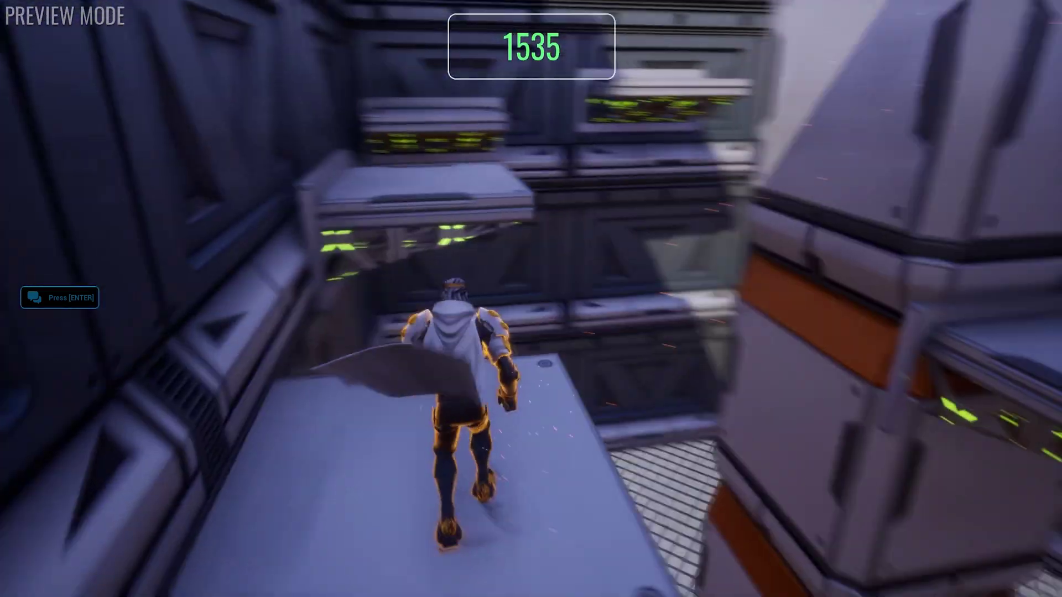
key(w)
key(space)
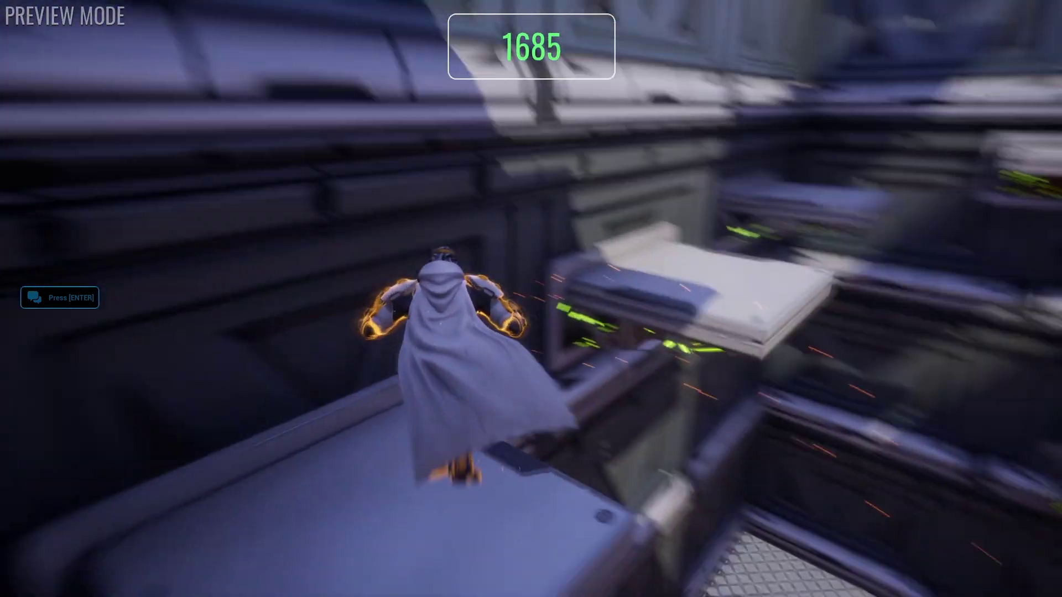
key(w)
key(space)
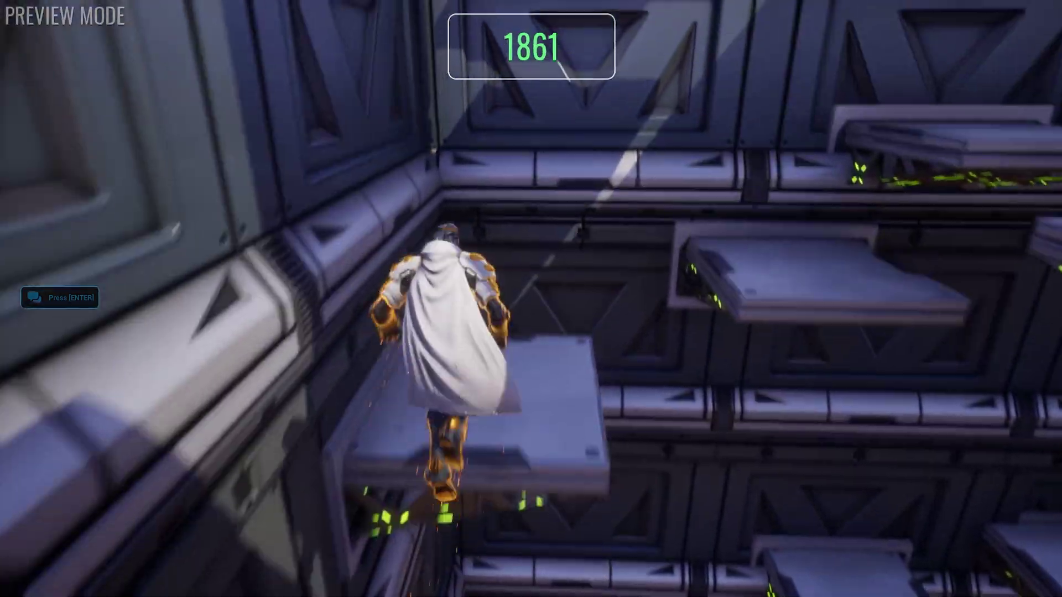
key(w)
key(space)
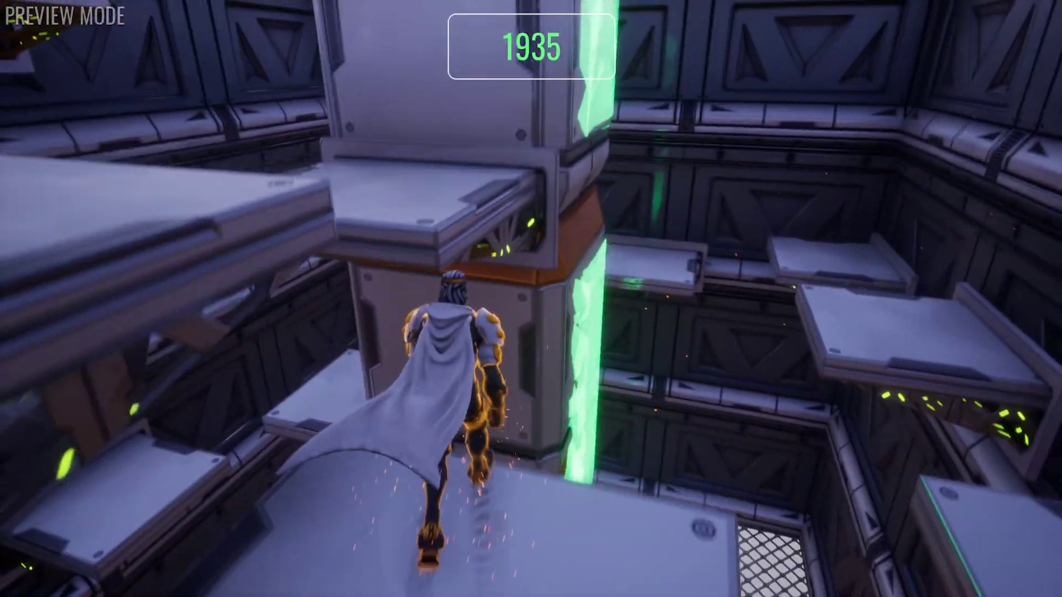
key(w)
key(space)
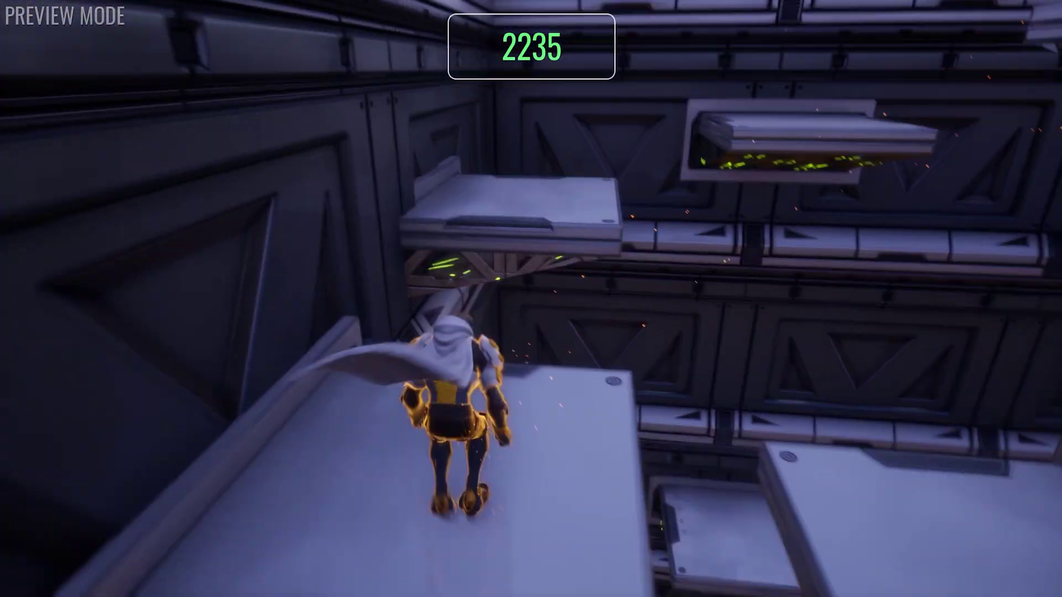
key(w)
key(space)
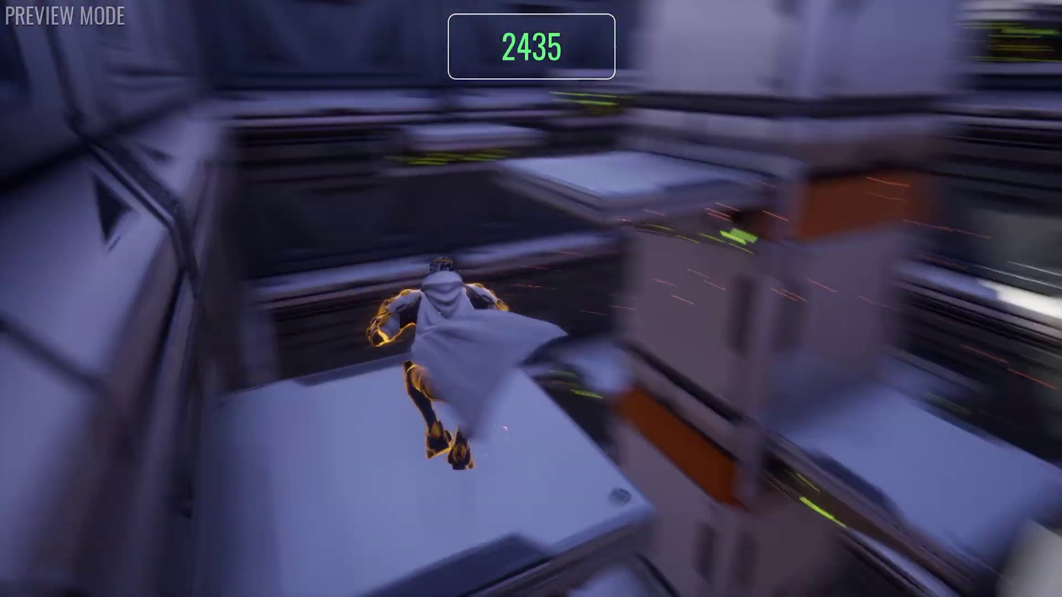
key(w)
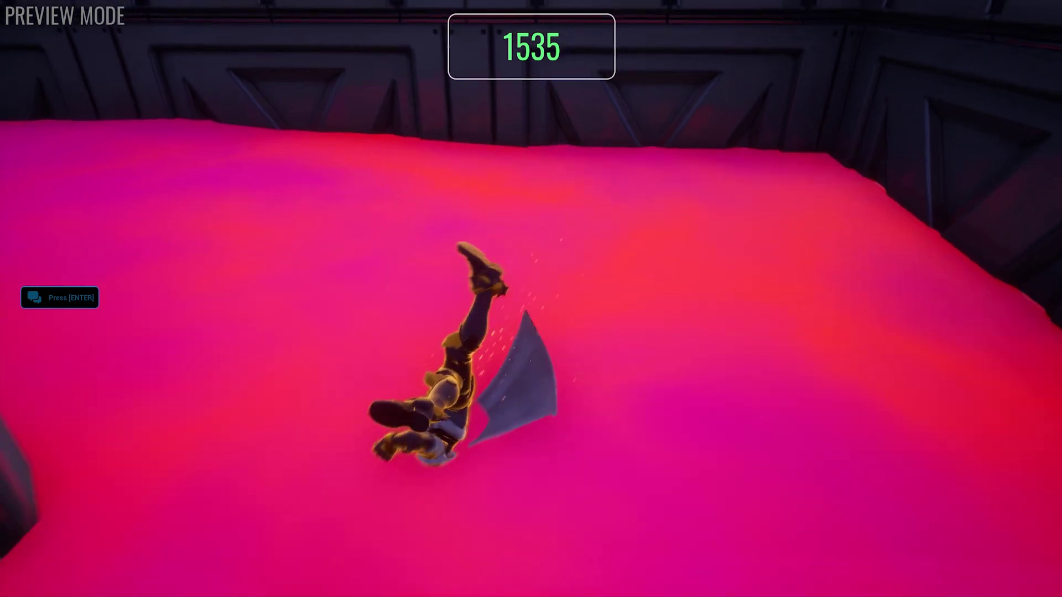
Create a global leaderboard named Overall Leaderboard, with Higher Is Better sorting and 10 rank entries.
click(234, 188)
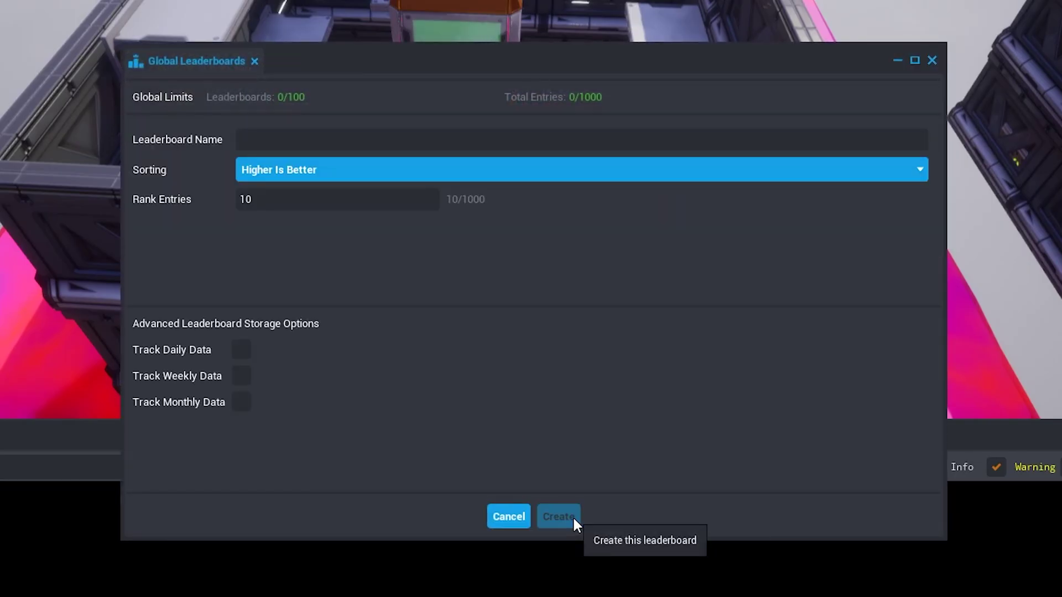
text(Leaderboard)
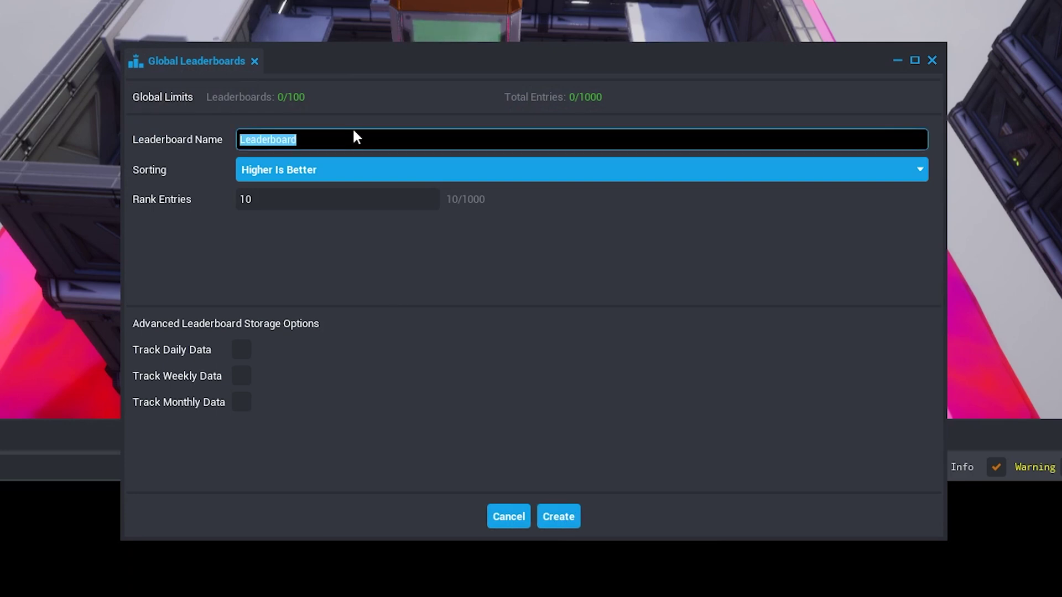
key(Tab)
click(426, 135)
key(Home)
text(Overaell)
key(ctrl+a)
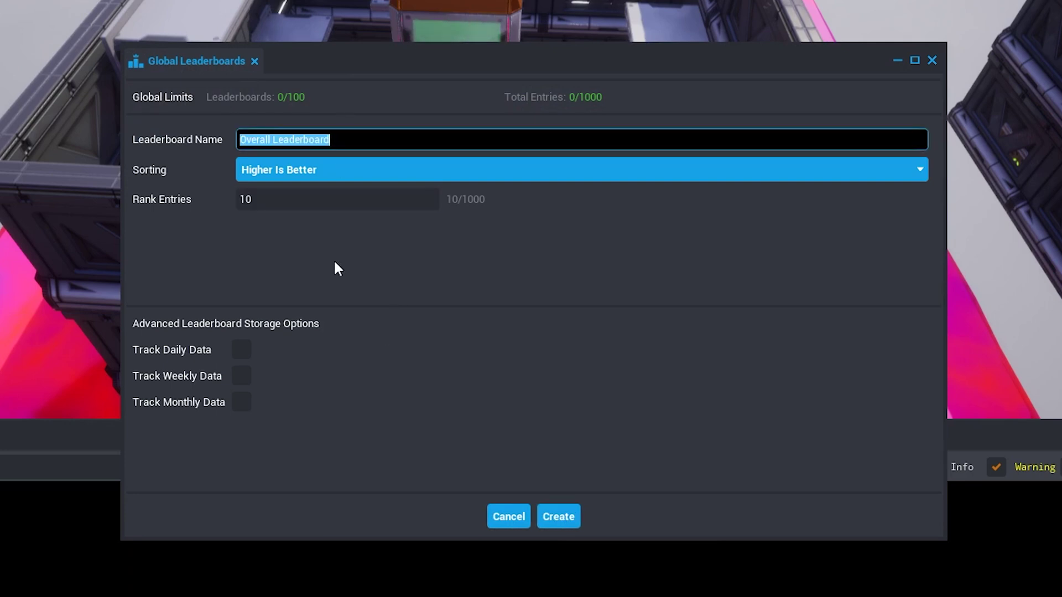
click(558, 517)
click(540, 514)
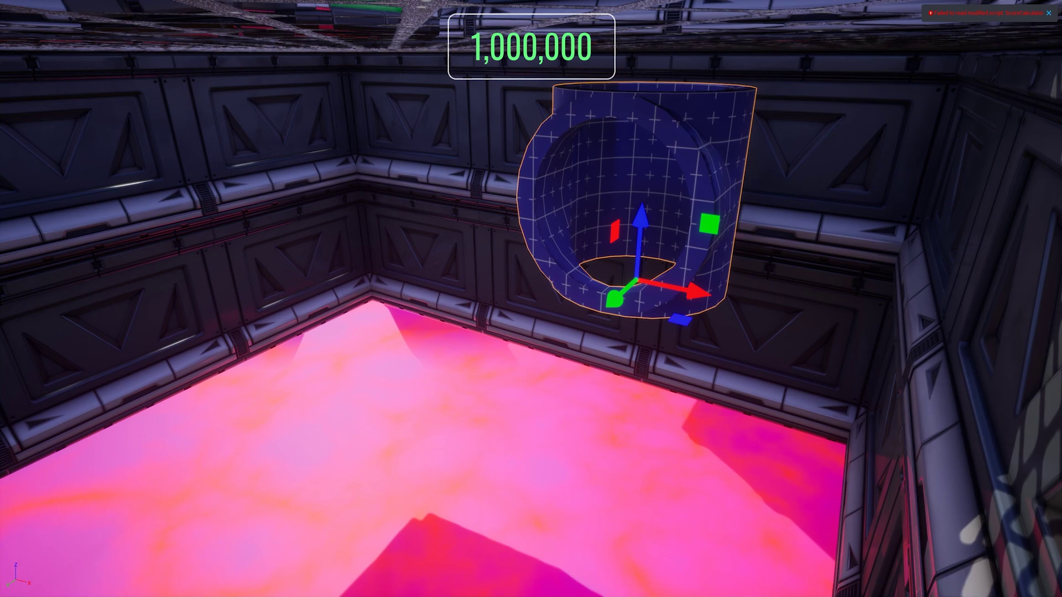
Rotate and move the curved and straight pipe pieces into a continuous pipe beneath the grated floor inside the tower.
click(726, 313)
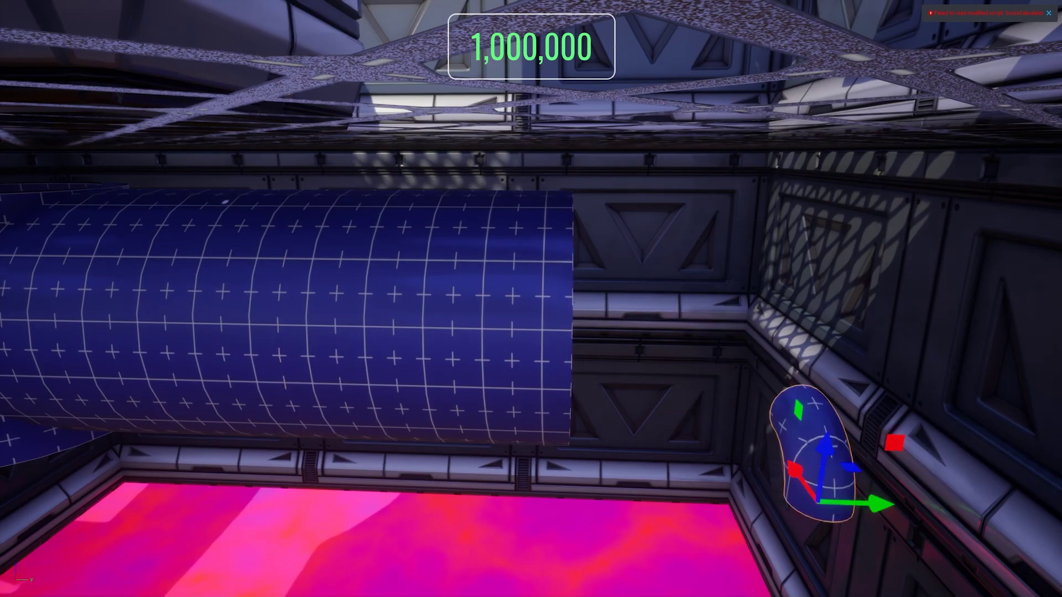
key(e)
drag(813, 476, 826, 501)
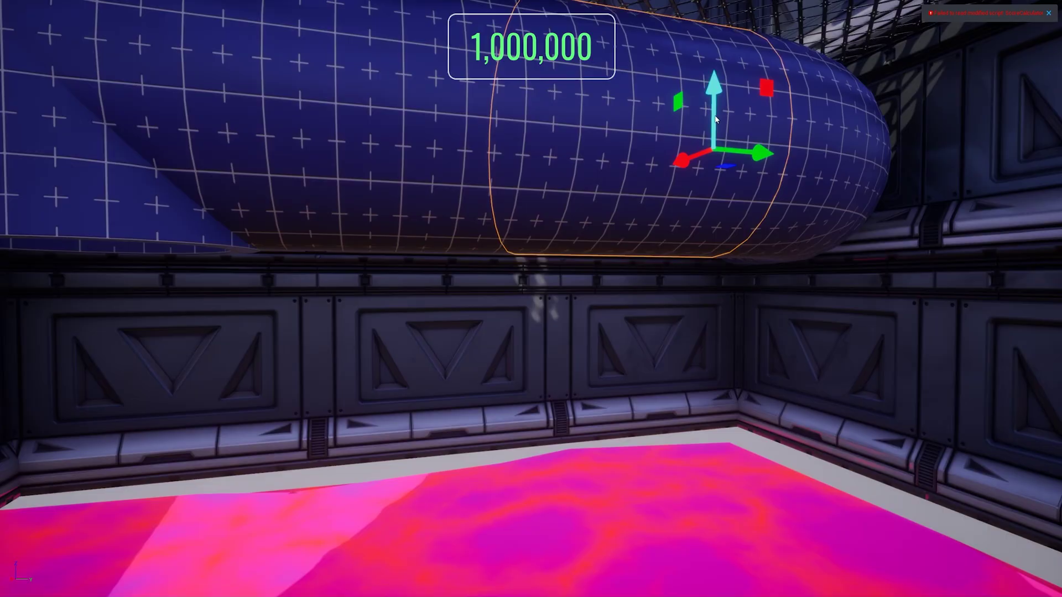
drag(695, 156, 596, 359)
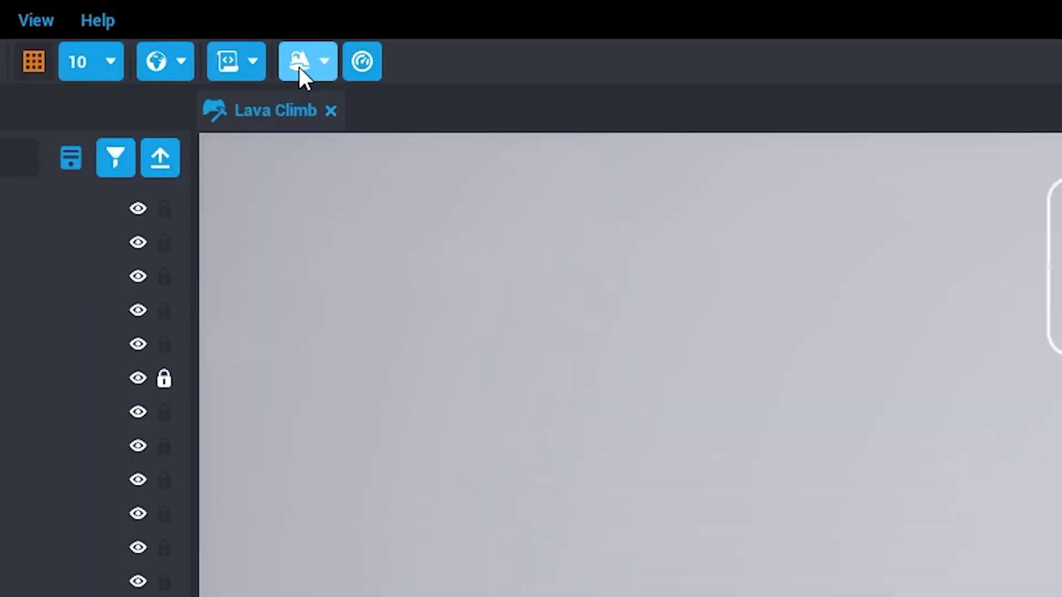
Generate a new rocky terrain around the tower.
click(299, 68)
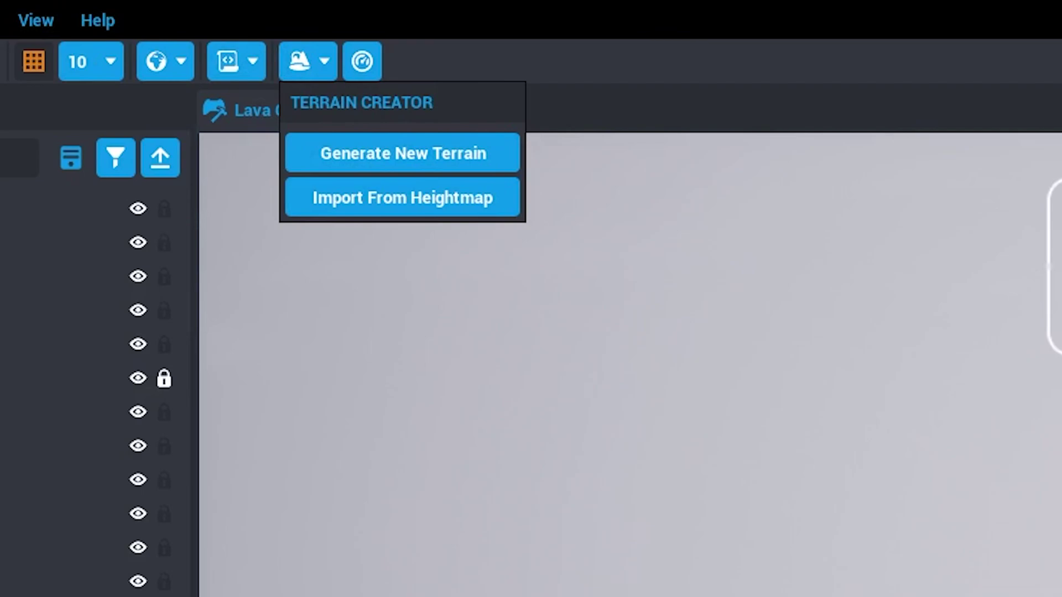
click(403, 153)
click(629, 387)
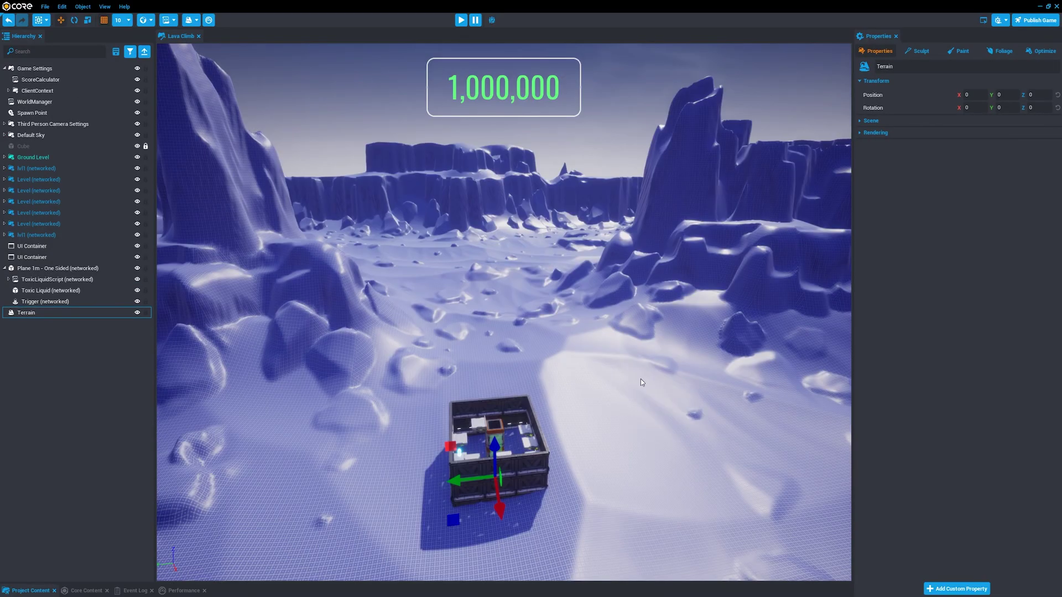
right_drag(640, 382, 669, 368)
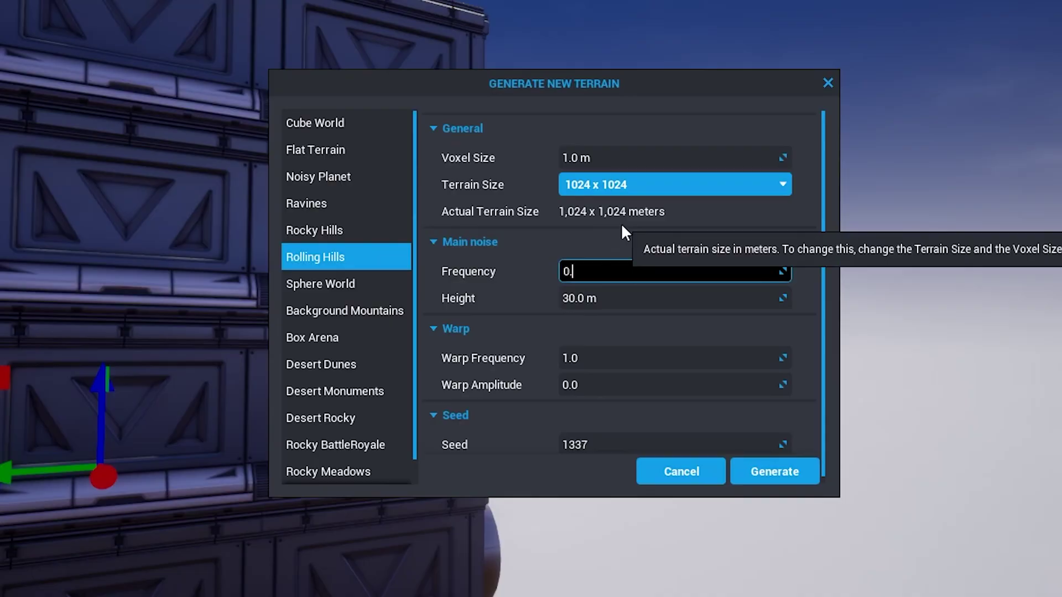
Generate a 1024 x 1024 Rolling Hills terrain with a main noise frequency of 0.5 and a height of 30 m.
text(.6)
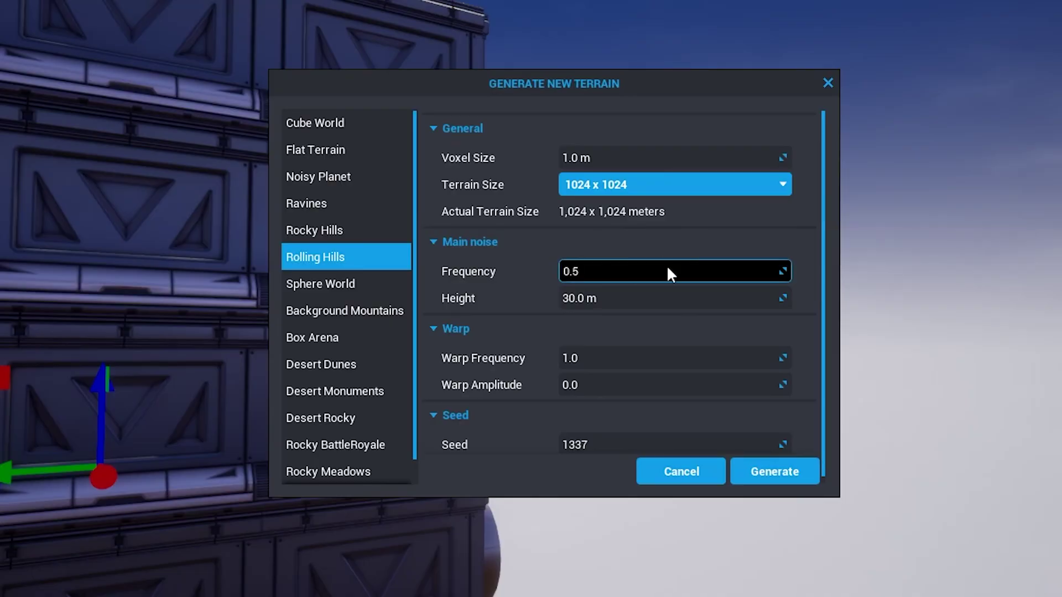
click(762, 481)
Find the Moon Surface 01 material and apply it to the terrain, and tune the sky color to a dark blue.
right_drag(752, 415, 246, 417)
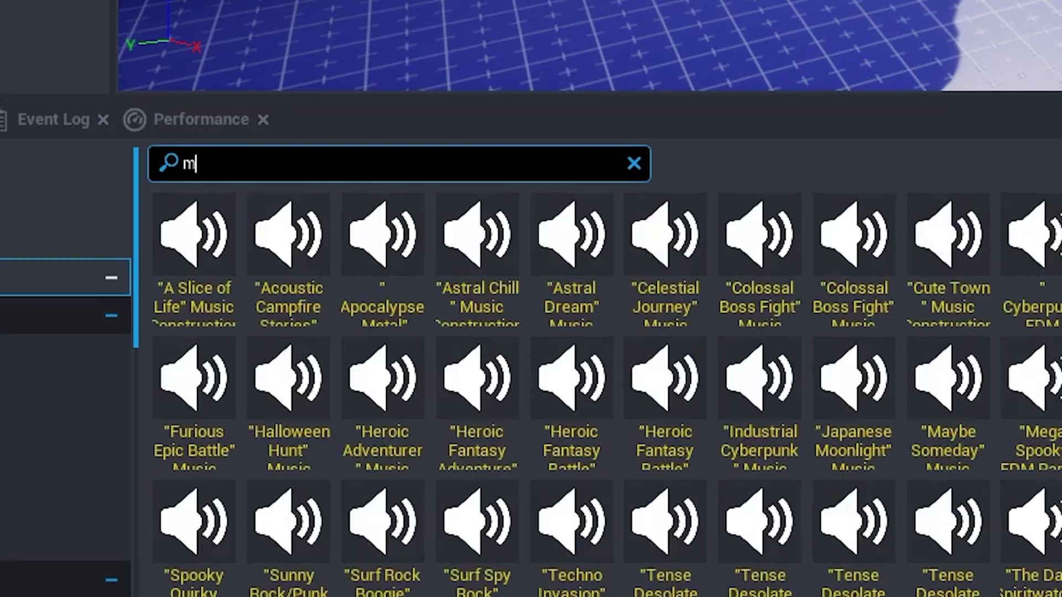
text(oon)
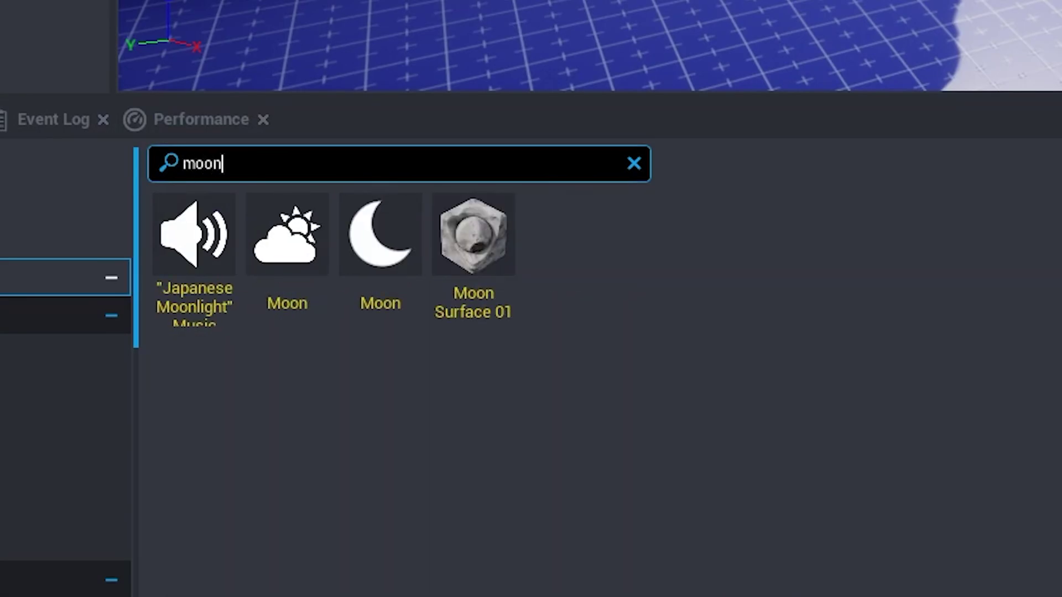
drag(480, 274, 1061, 0)
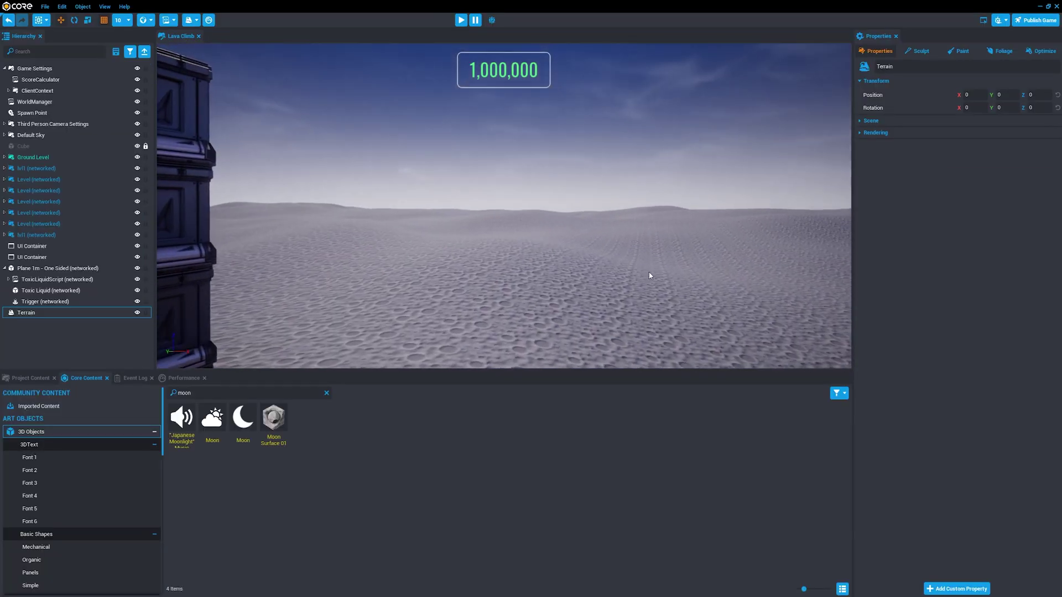
right_drag(649, 274, 531, 277)
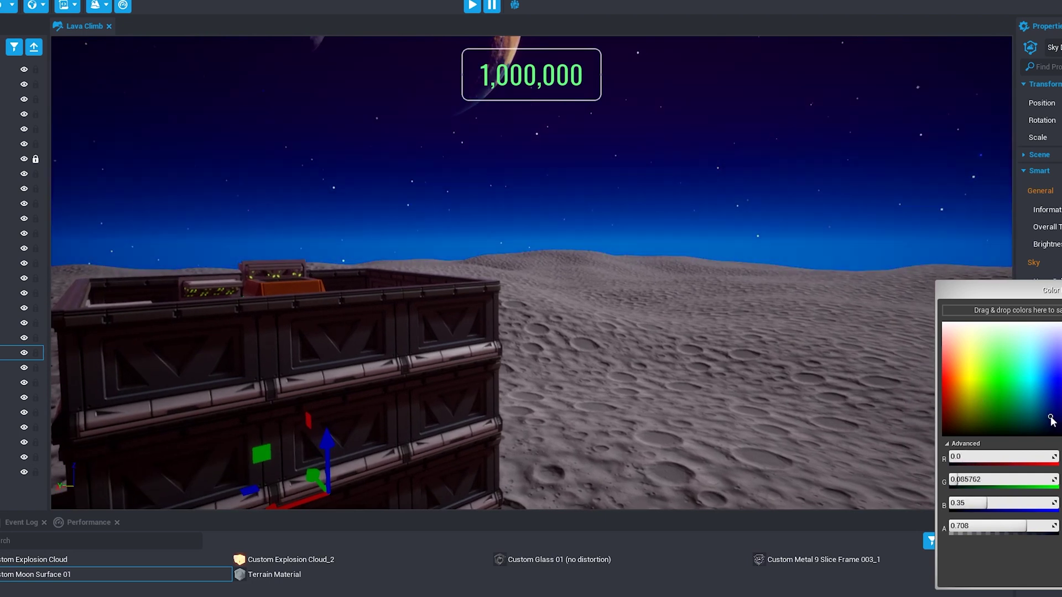
mouse_move(1051, 418)
mouse_down()
mouse_move(1052, 407)
mouse_move(1050, 425)
mouse_up()
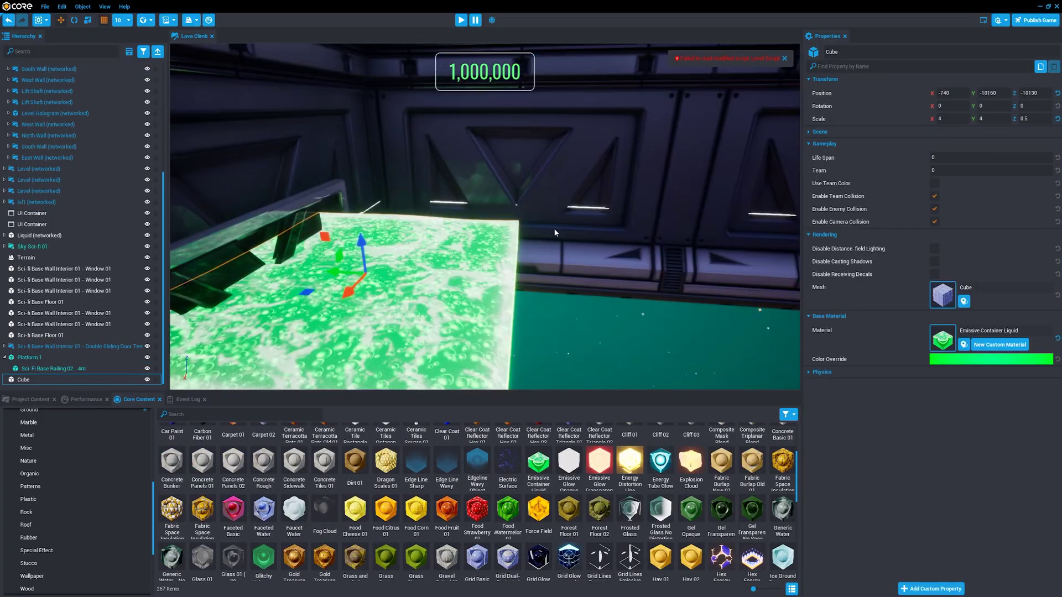
Give the cube in Platform 1 the Basic Hologram material with a green color override.
key(f)
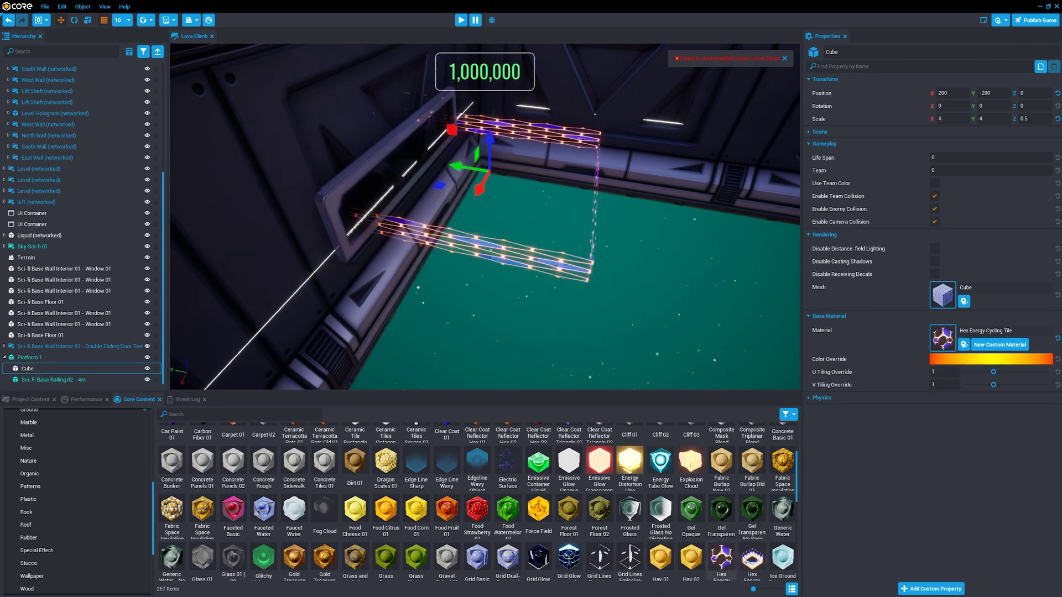
scroll(268, 536, down, 2)
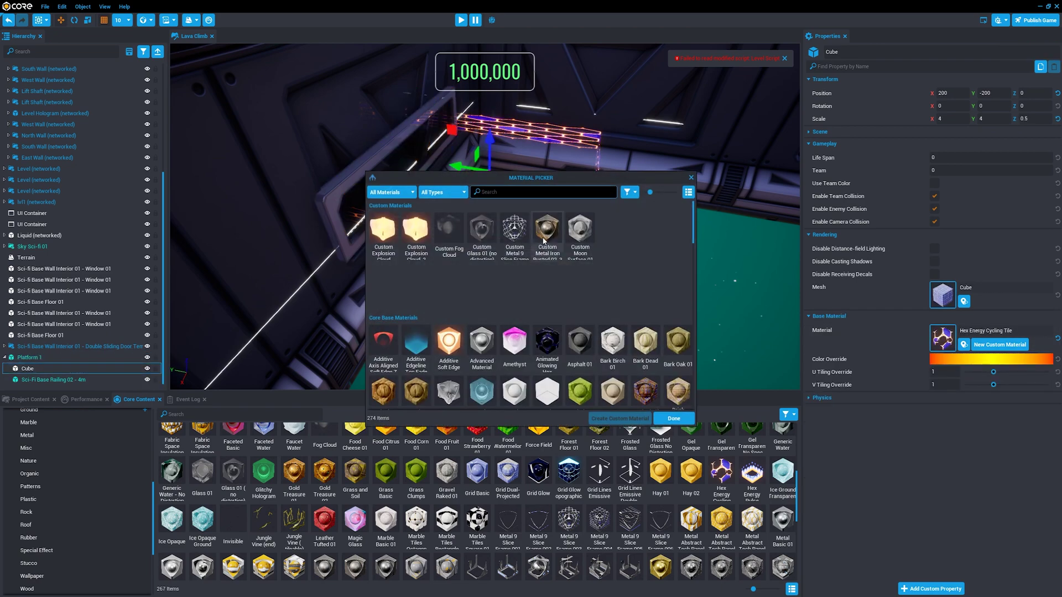
click(424, 238)
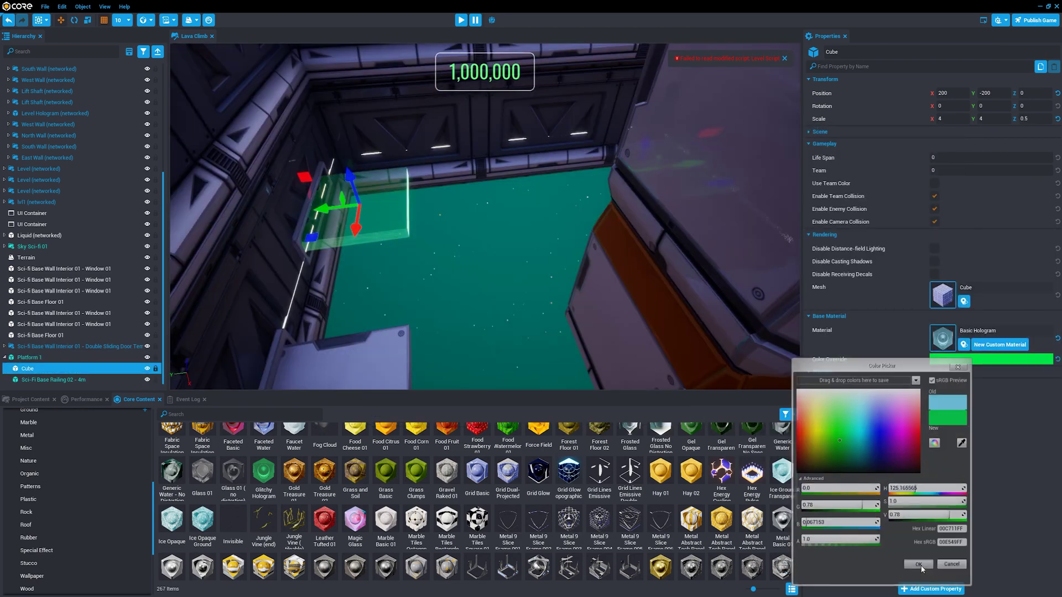
Set the HologramPlatform script's custom properties visibleTime to 2 and hiddenTime to 0.2.
click(727, 178)
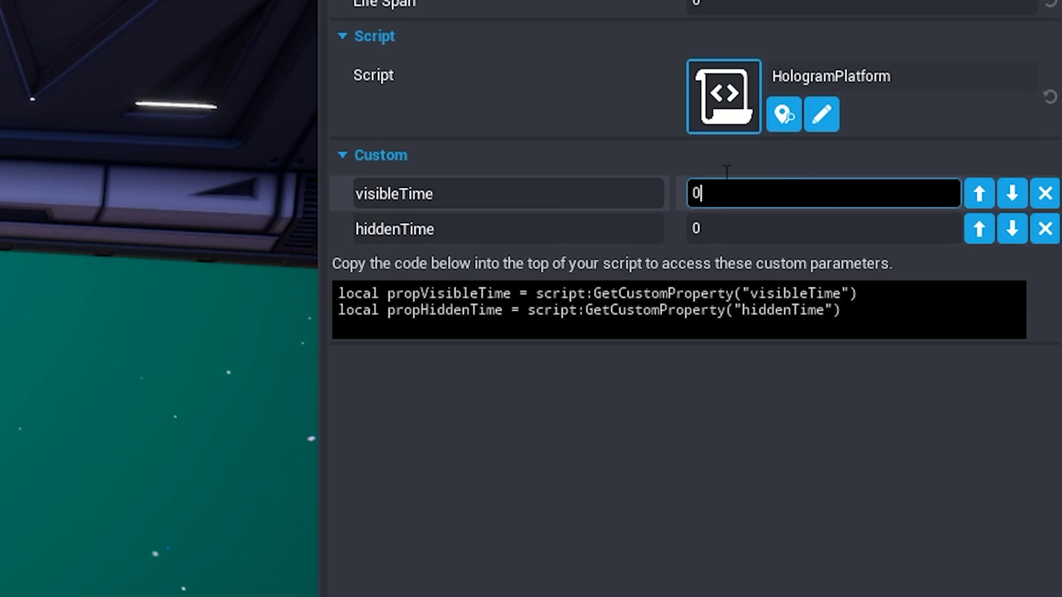
text(2)
key(Tab)
text(0.2)
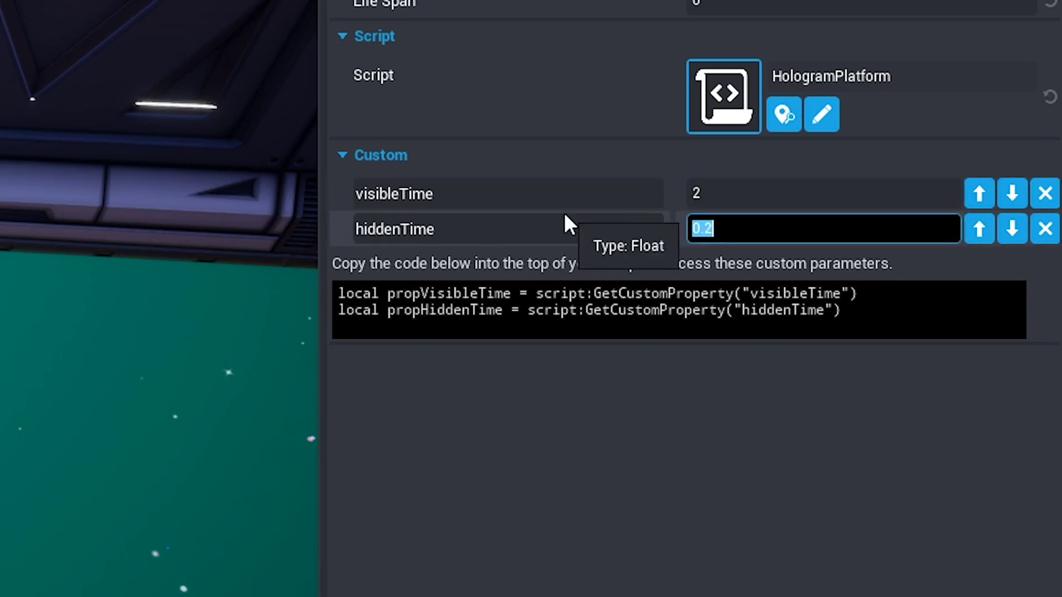
key(shift+Tab)
double_click(857, 190)
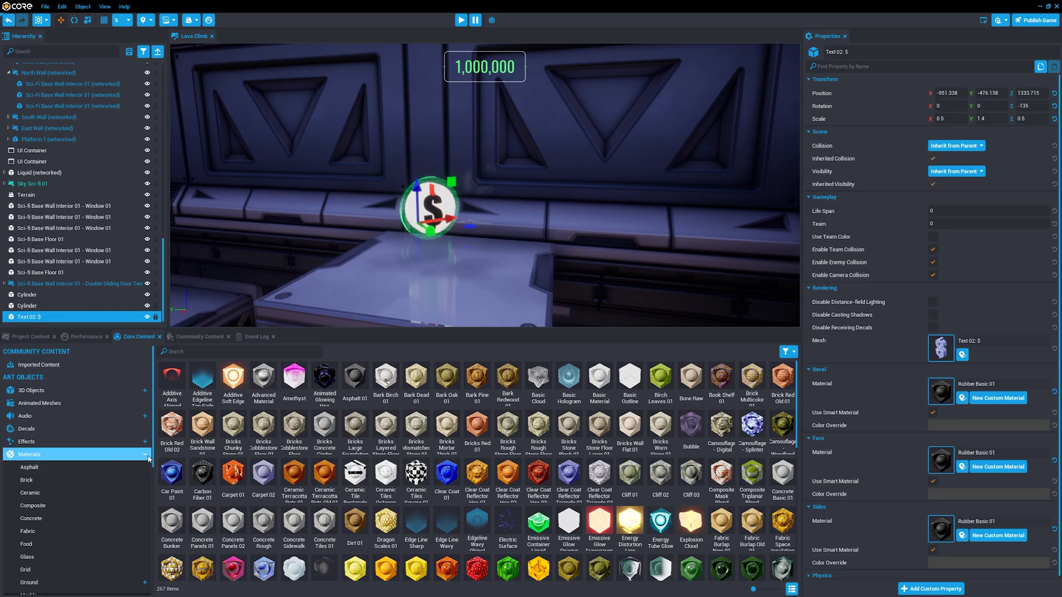
Browse the 3D object tilesets, and paste a copy of the Score text into the client UI Container.
click(83, 395)
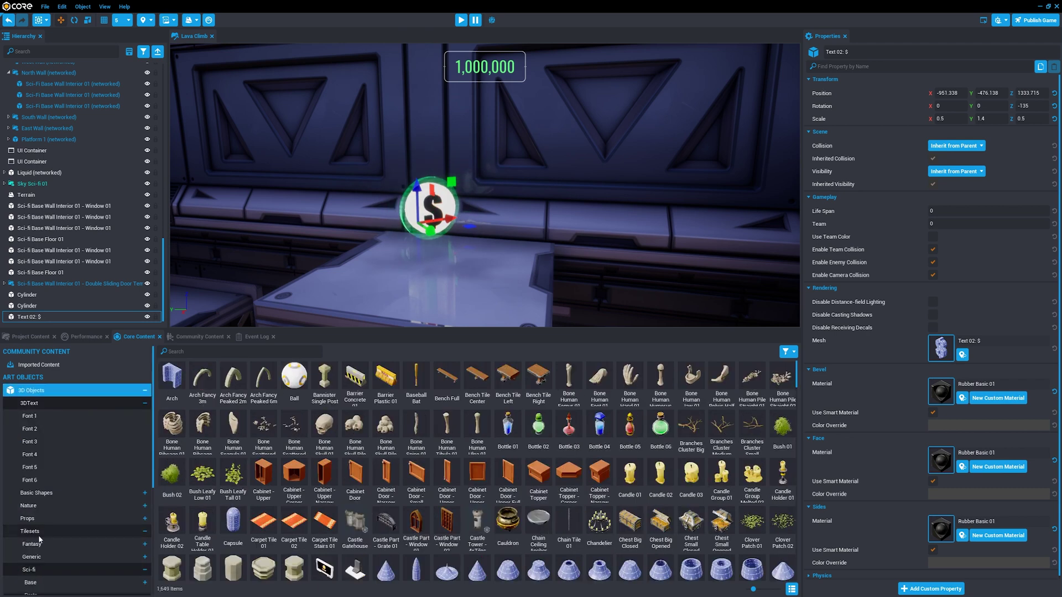
scroll(51, 503, down, 3)
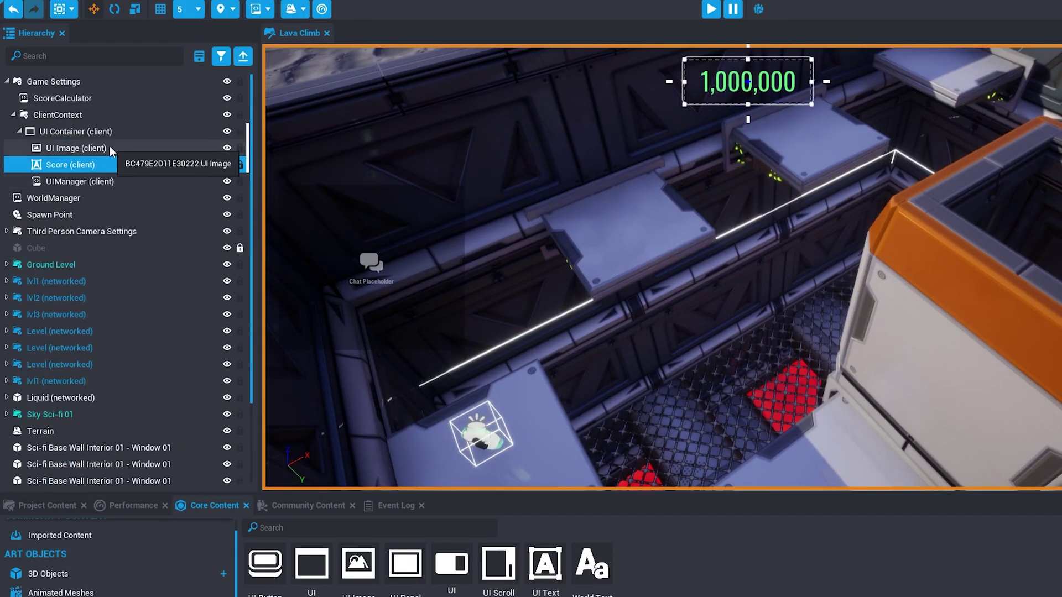
key(ctrl+v)
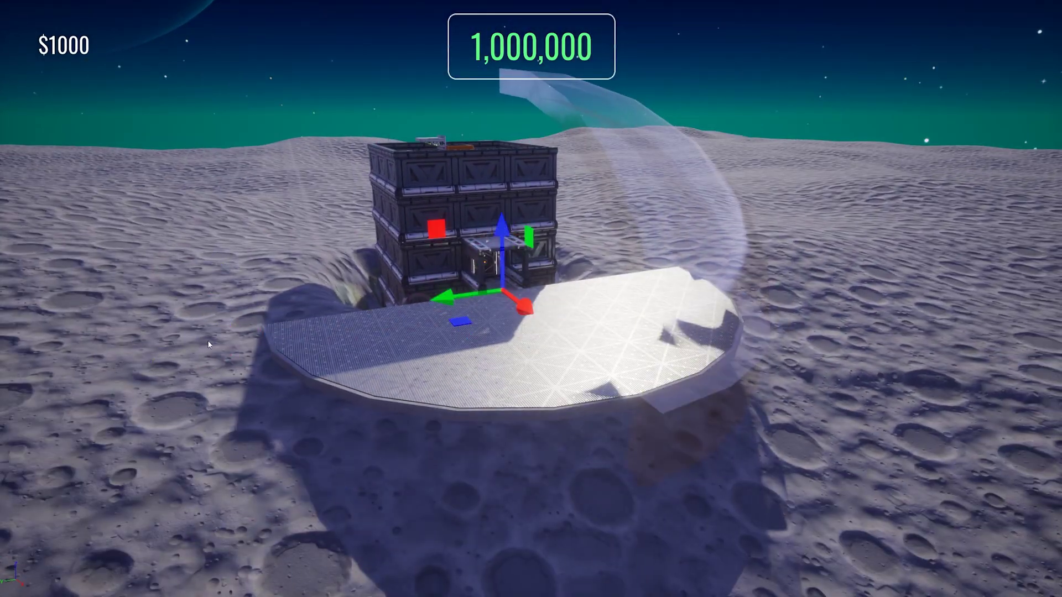
Position curved glass dome segments around the edge of the round floor outside the tower.
click(209, 345)
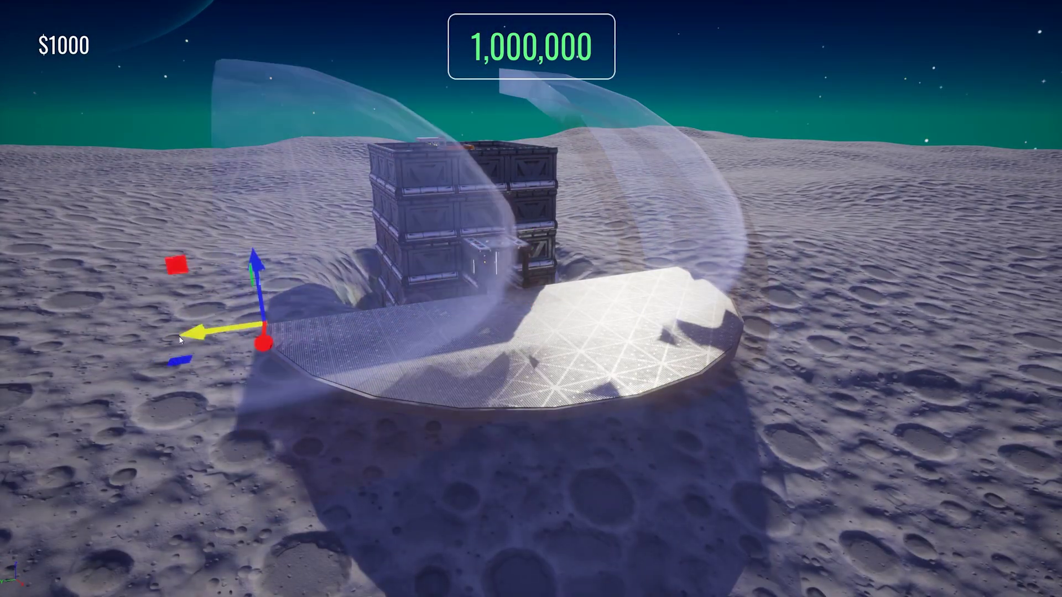
key(e)
key(w)
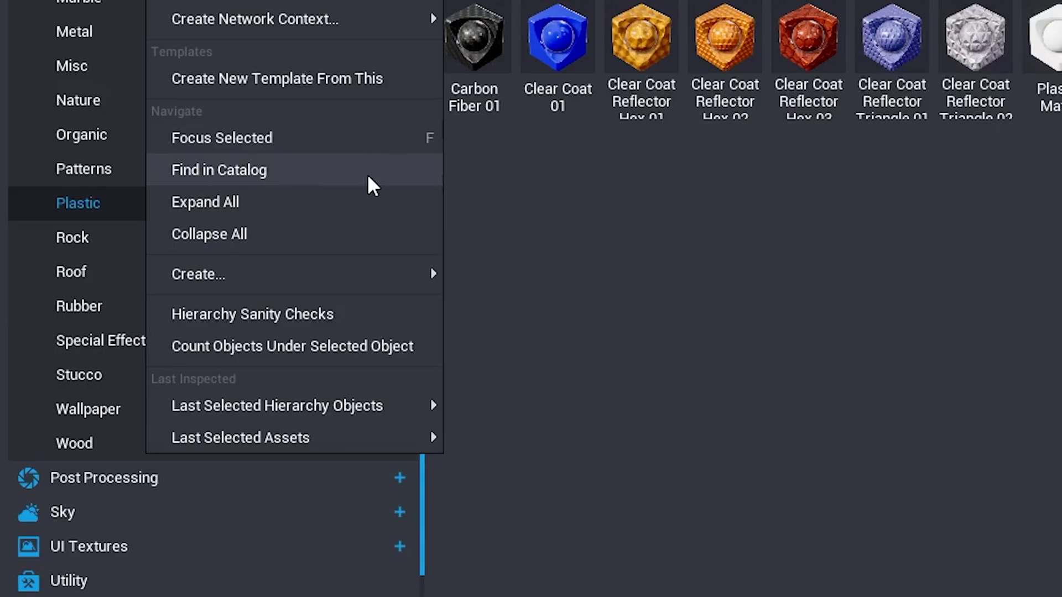
Create a script named Leaderboard and write a Refresh function that gets the DAILY leaderboard and fills the text entries.
mouse_move(311, 291)
click(522, 272)
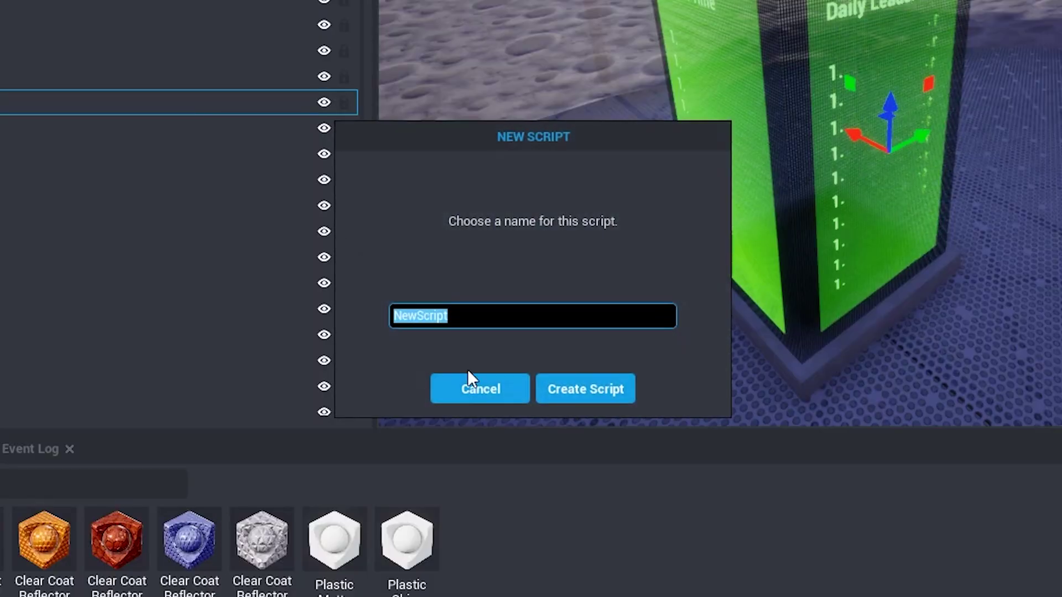
text(Leaderboard)
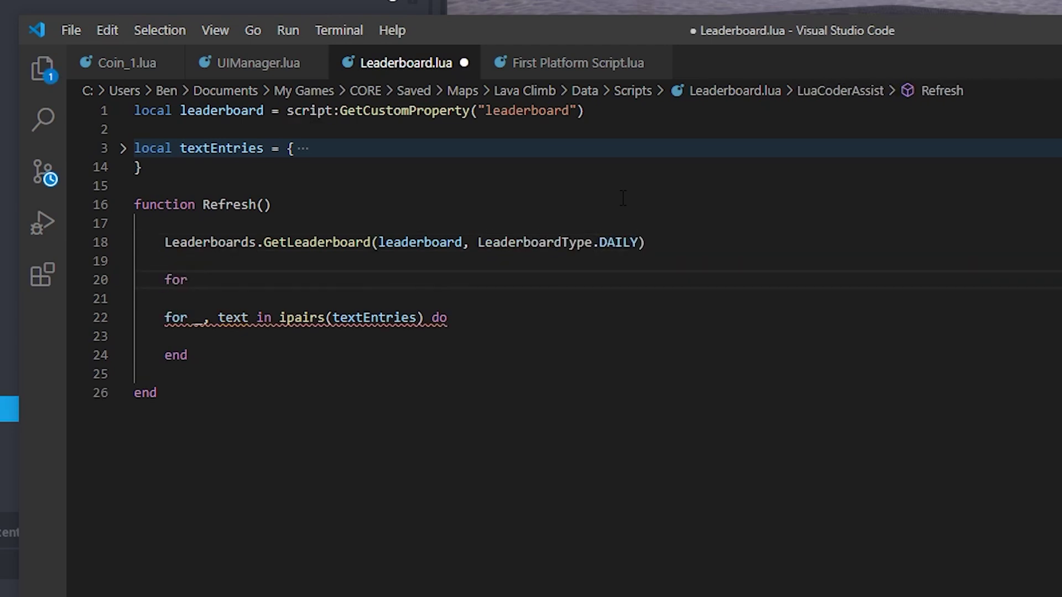
text(". ")
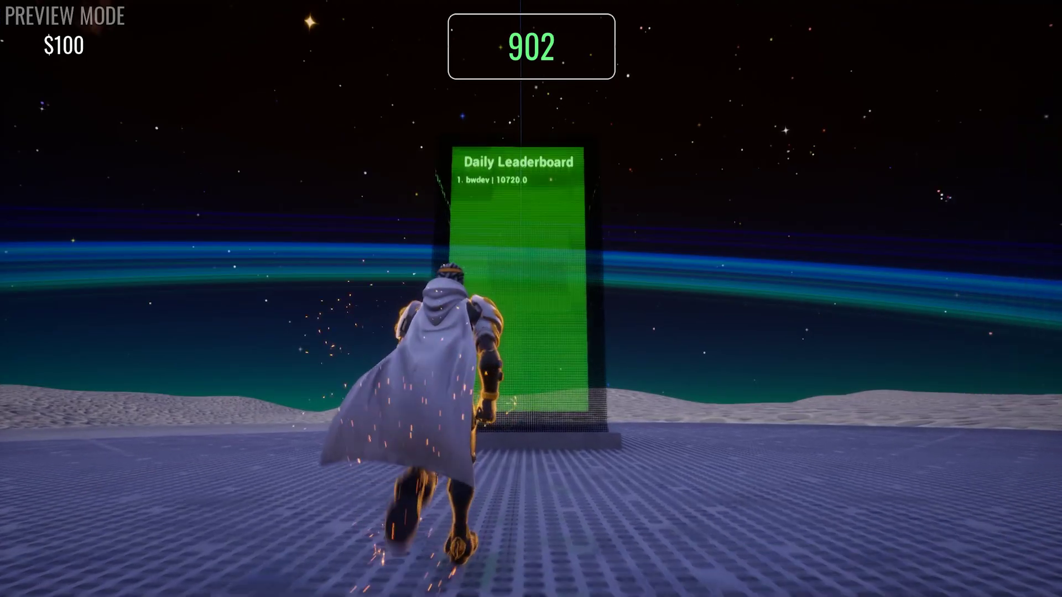
Run around the leaderboard display in preview mode to check its Daily and Alltime entries.
key(w)
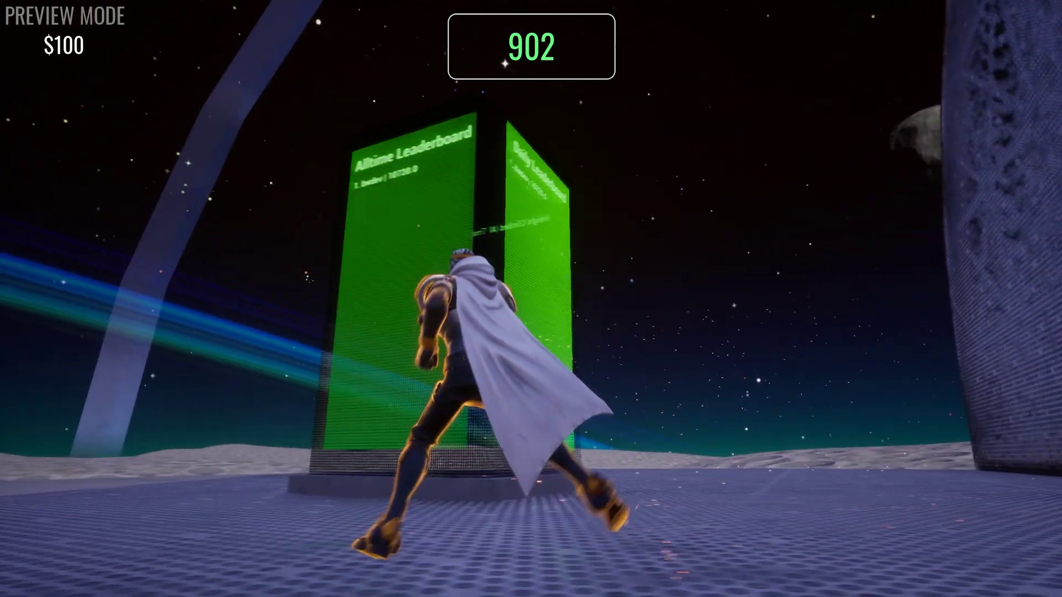
key(w)
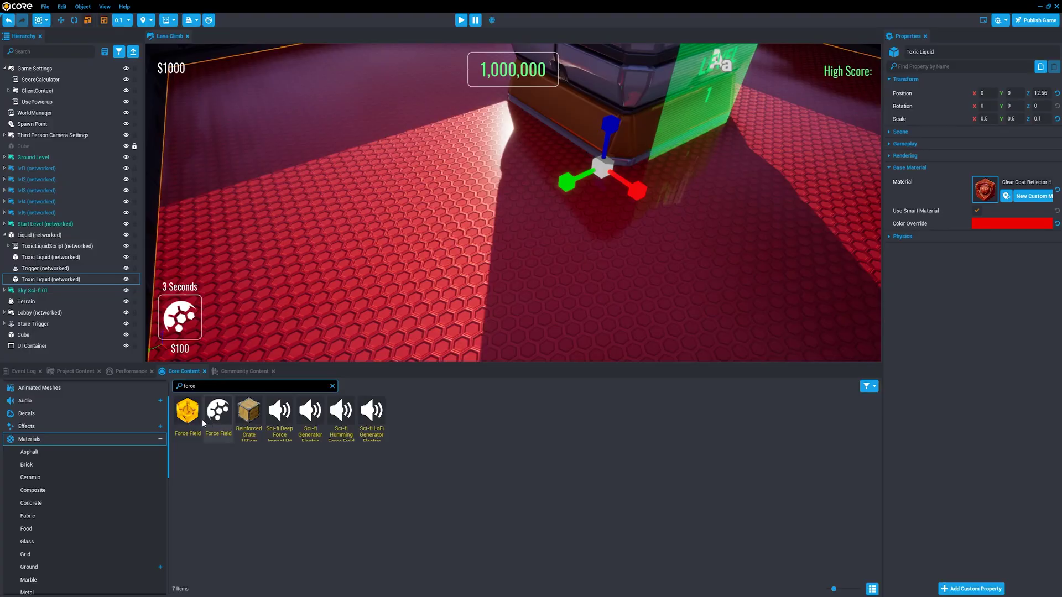
Apply the Force Field material to the second Toxic Liquid object and adjust its scale.
drag(187, 412, 410, 230)
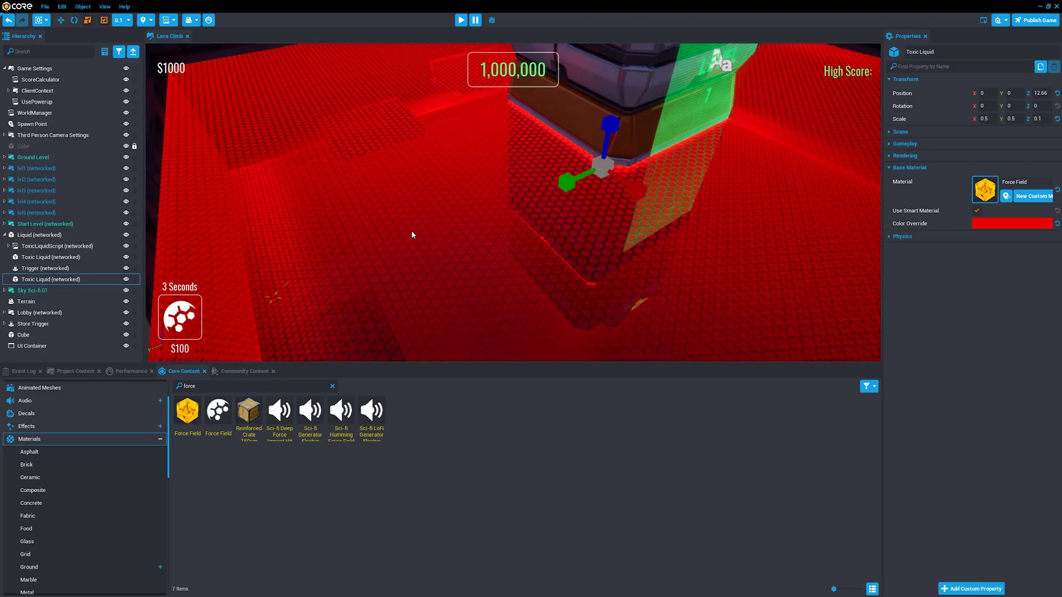
drag(611, 153, 618, 235)
mouse_move(623, 303)
mouse_down()
mouse_move(610, 214)
mouse_move(622, 347)
mouse_move(621, 304)
mouse_up()
right_drag(621, 303, 730, 372)
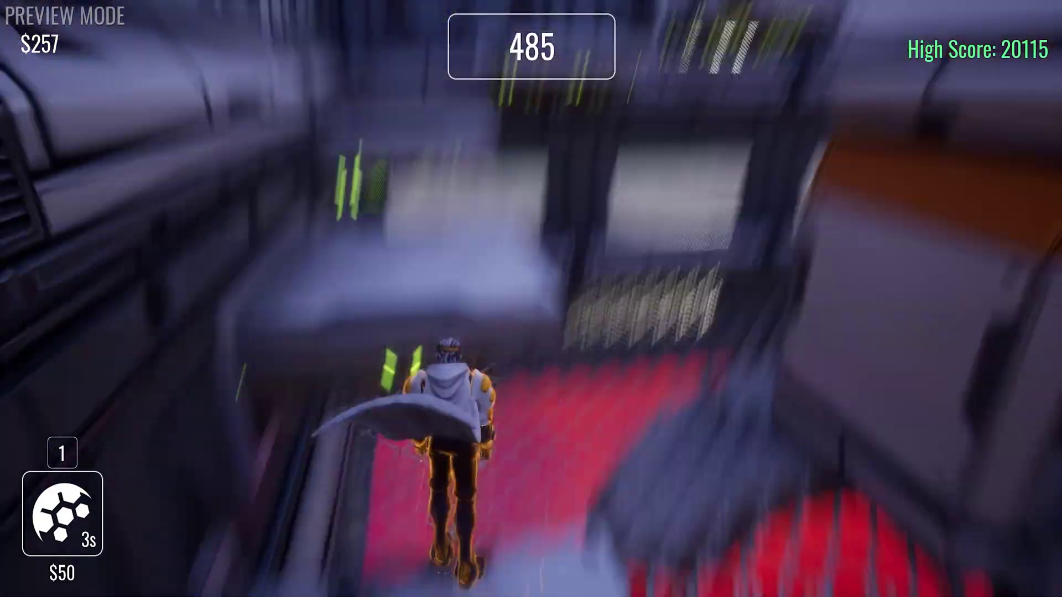
Play-test the tower climb in preview mode by jumping up onto the wall platforms.
key(space)
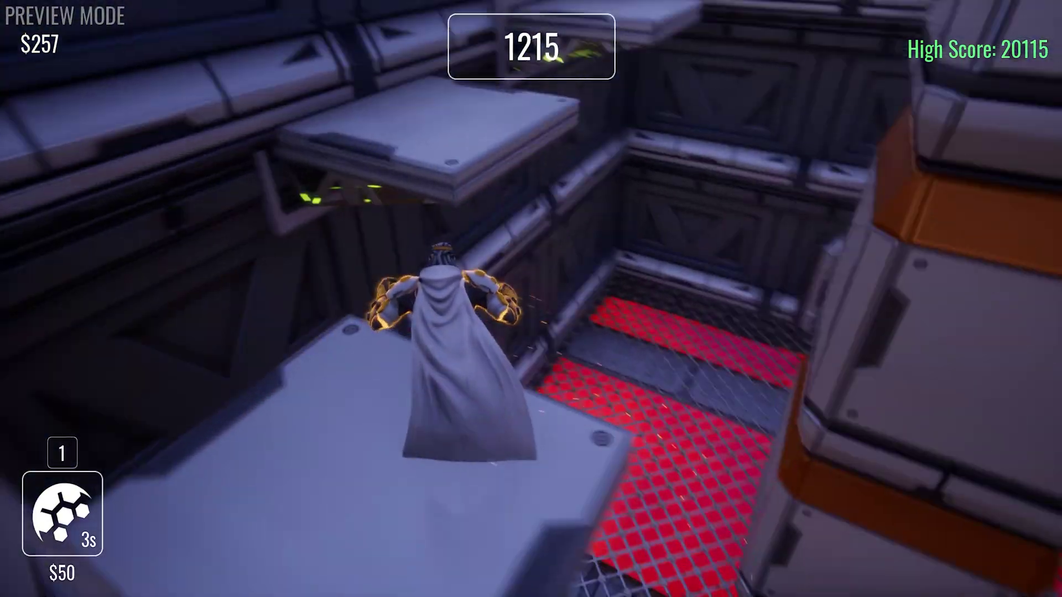
Continue play-testing the climb past the Level 1 column, jumping between wall platforms above the rising lava.
key(space)
key(space)
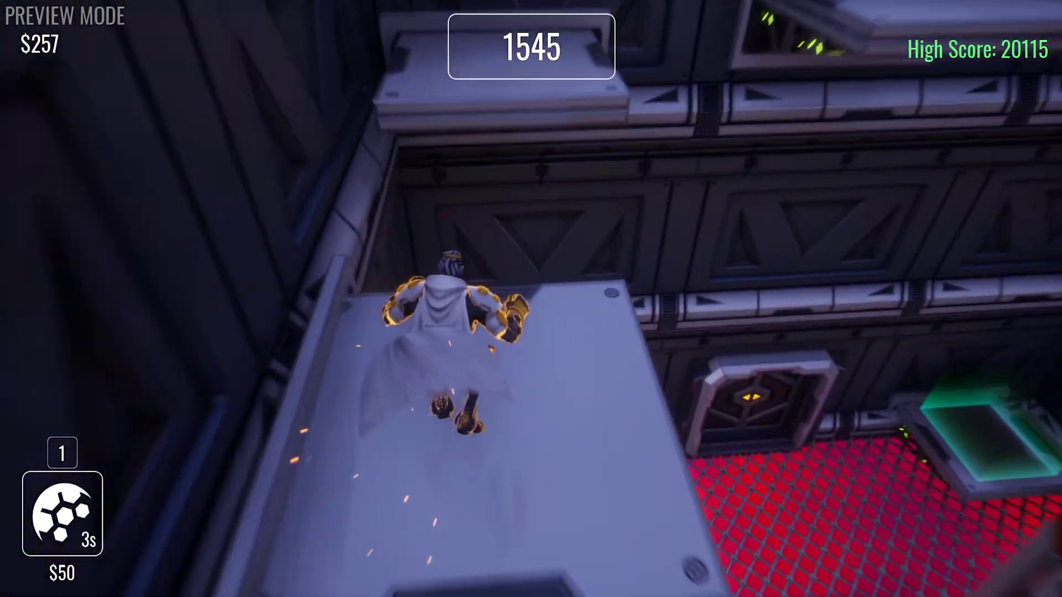
key(space)
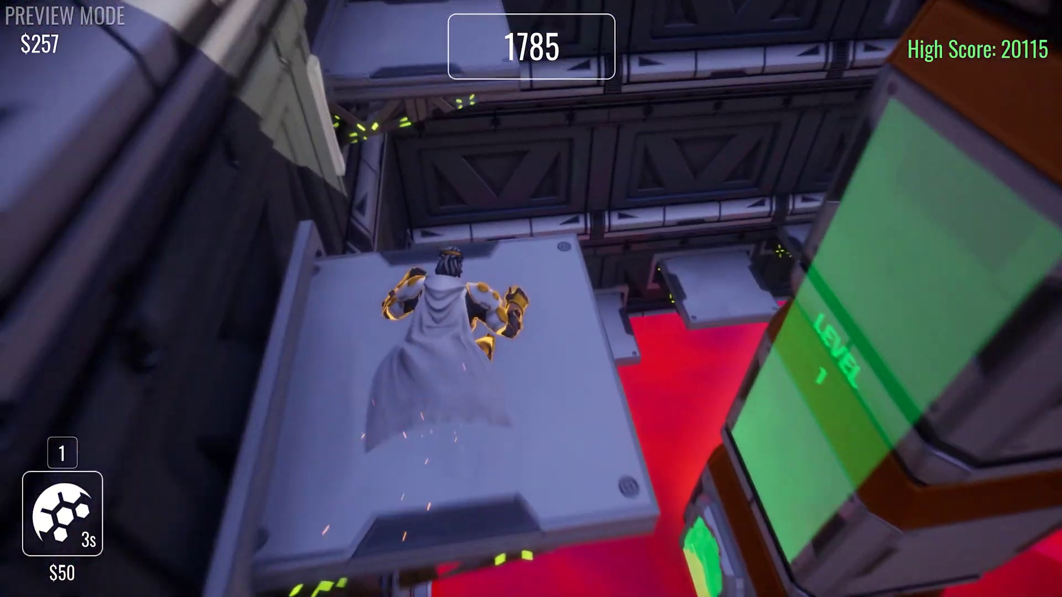
key(w)
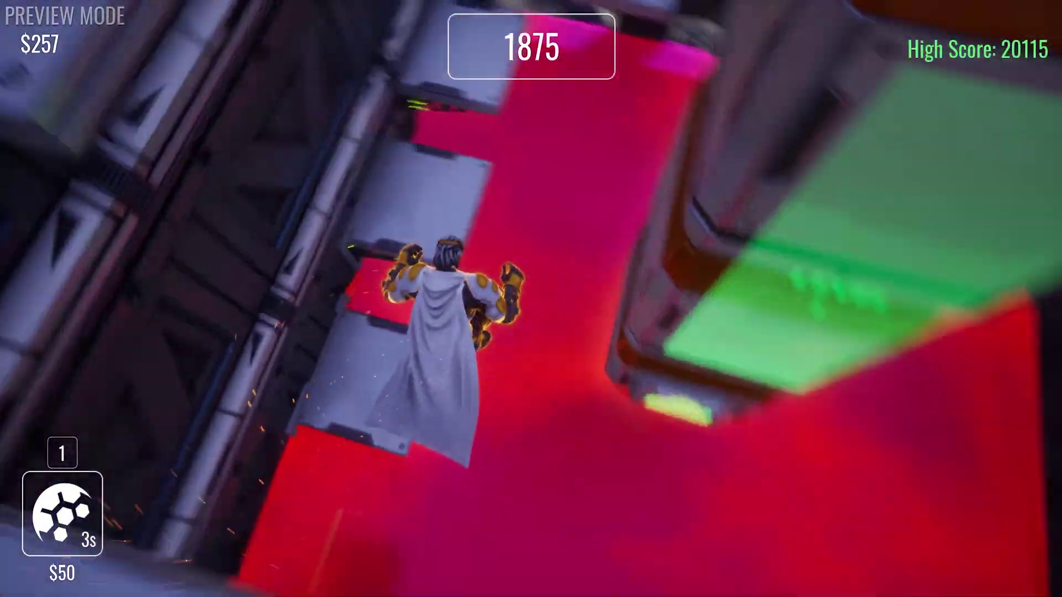
key(space)
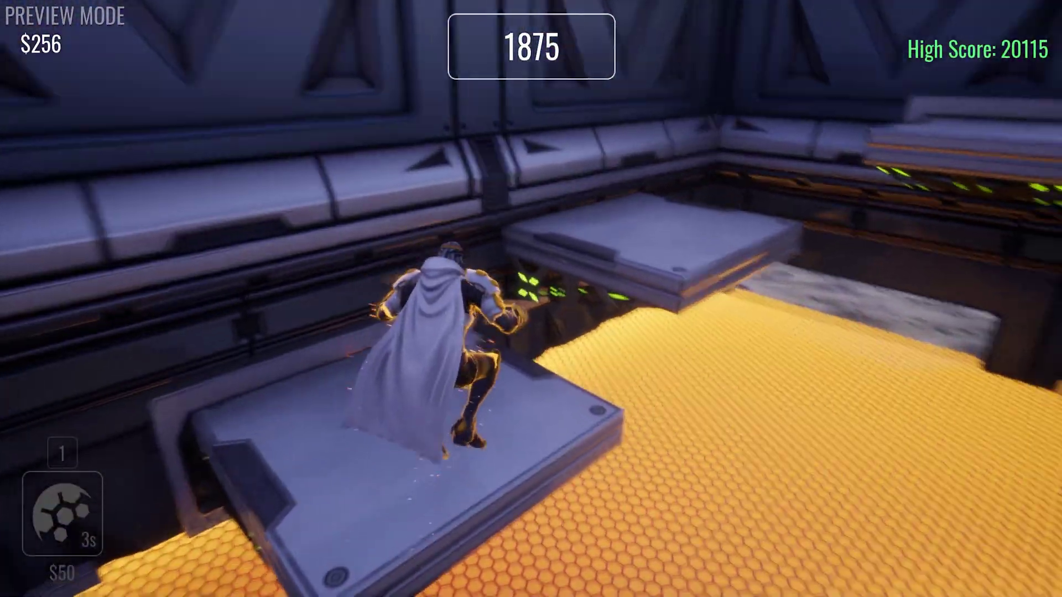
key(space)
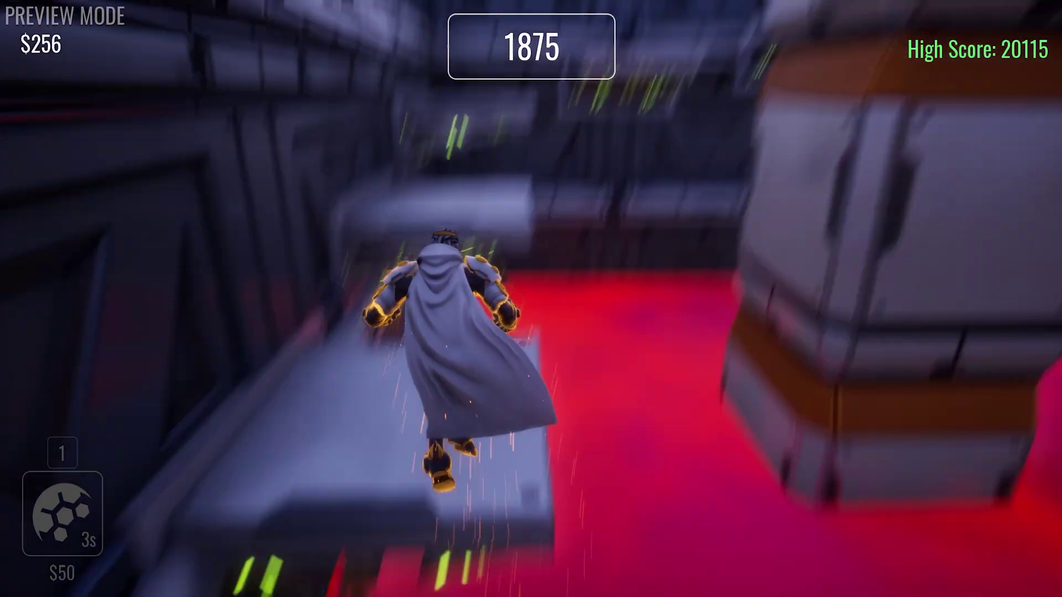
key(w)
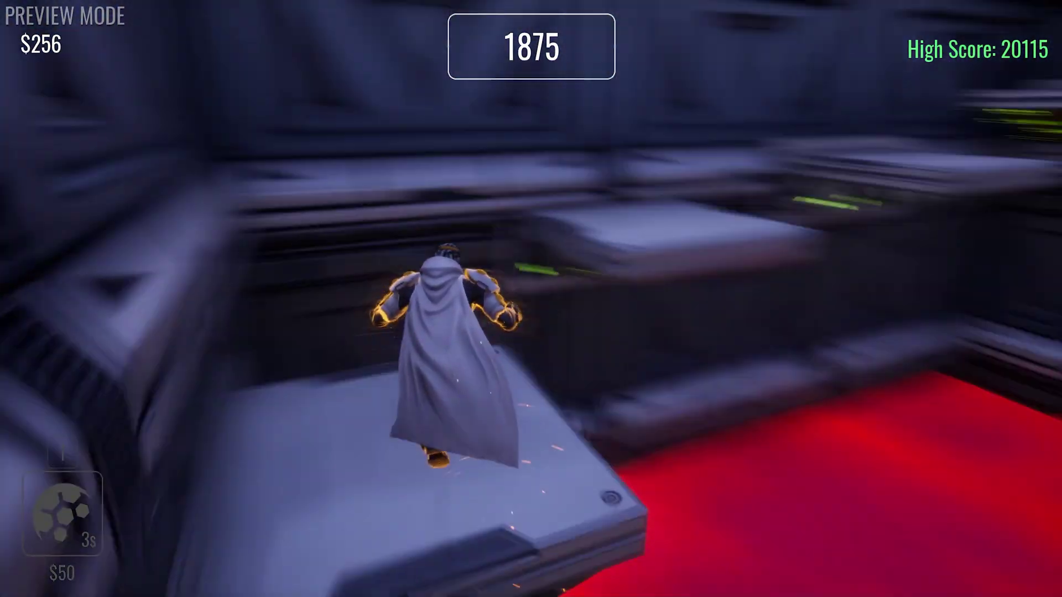
key(w)
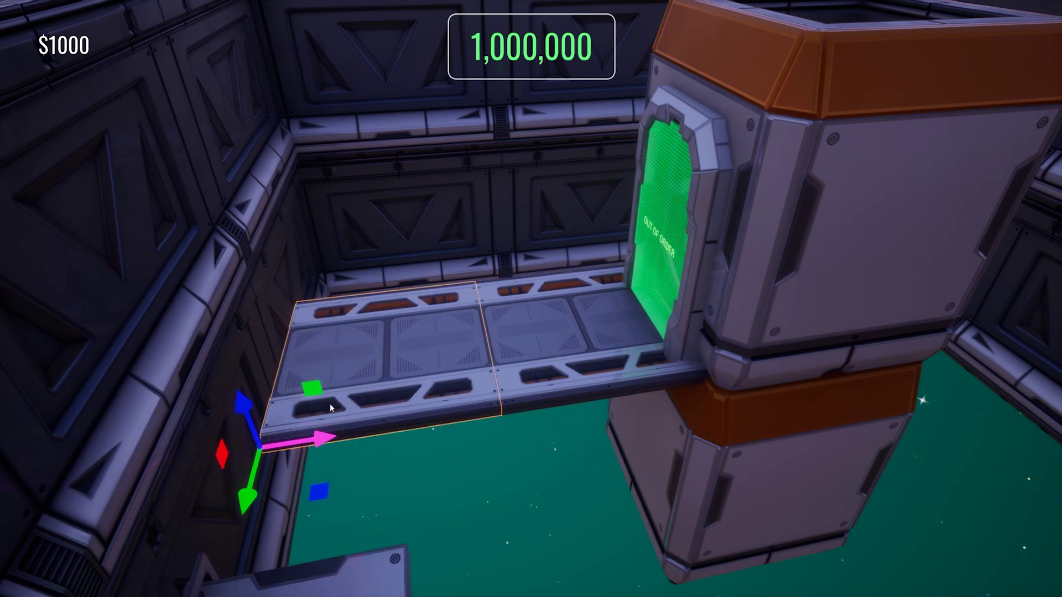
Inspect the walkway to the out-of-order door and the tower section's custom difficulty property.
right_drag(329, 403, 227, 407)
right_drag(137, 391, 220, 281)
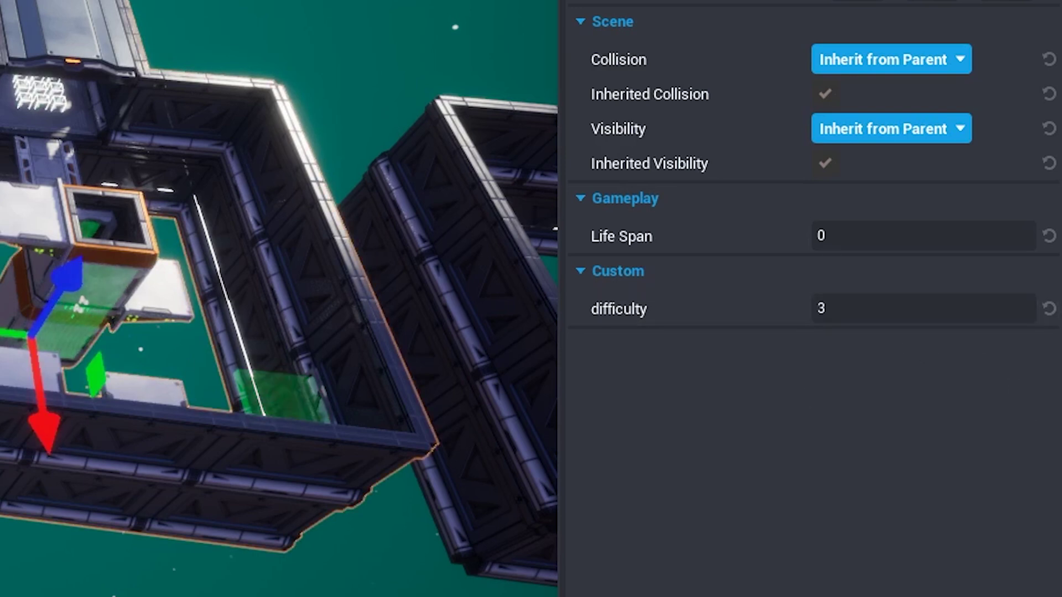
click(498, 332)
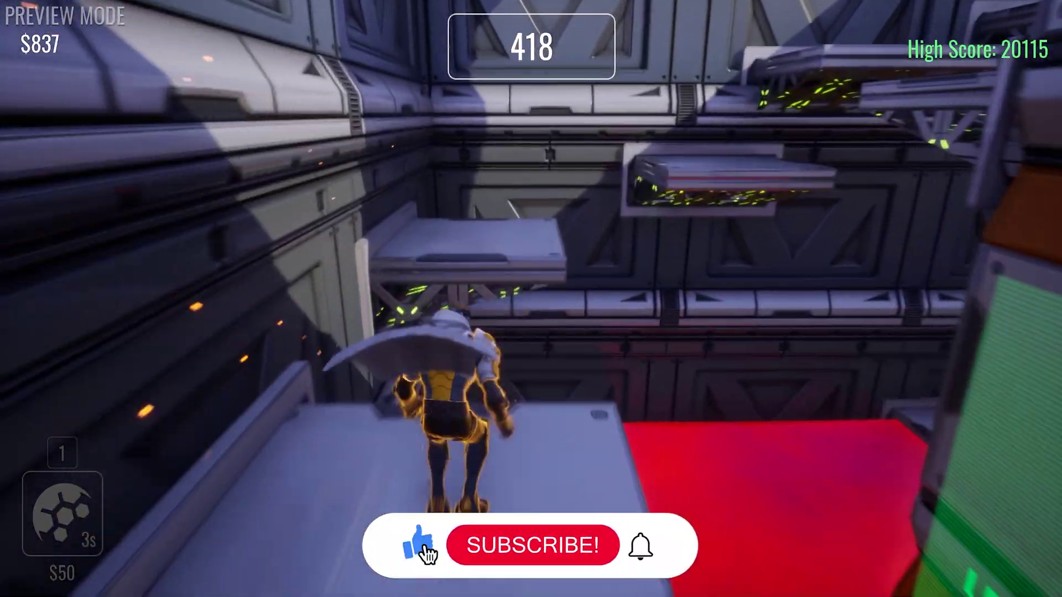
Play-test another climb from the lower wall platforms in preview mode.
key(space)
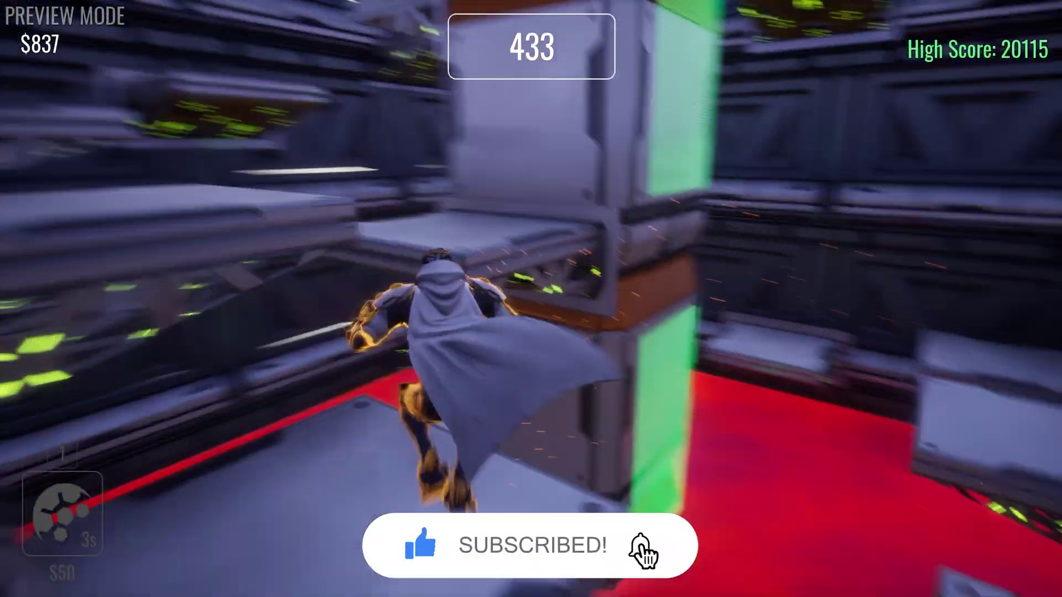
key(space)
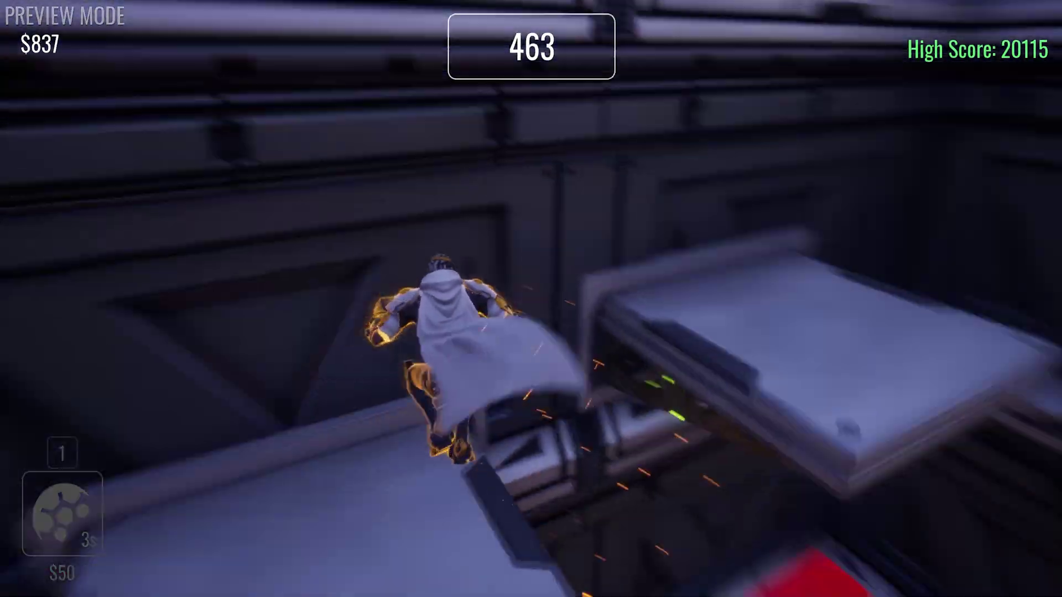